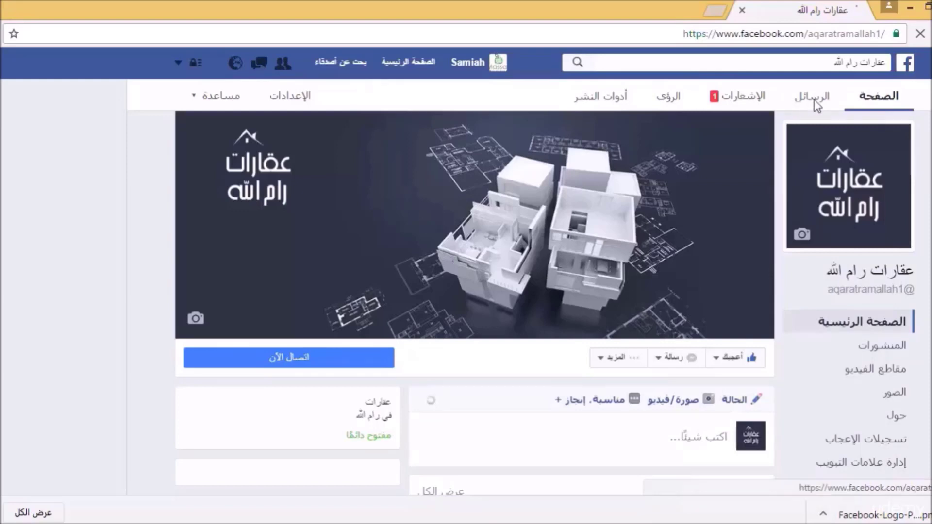
- Look through the عقارات رام الله page, examining its weekly statistics, contact details and published apartment posts
left_click(735, 103)
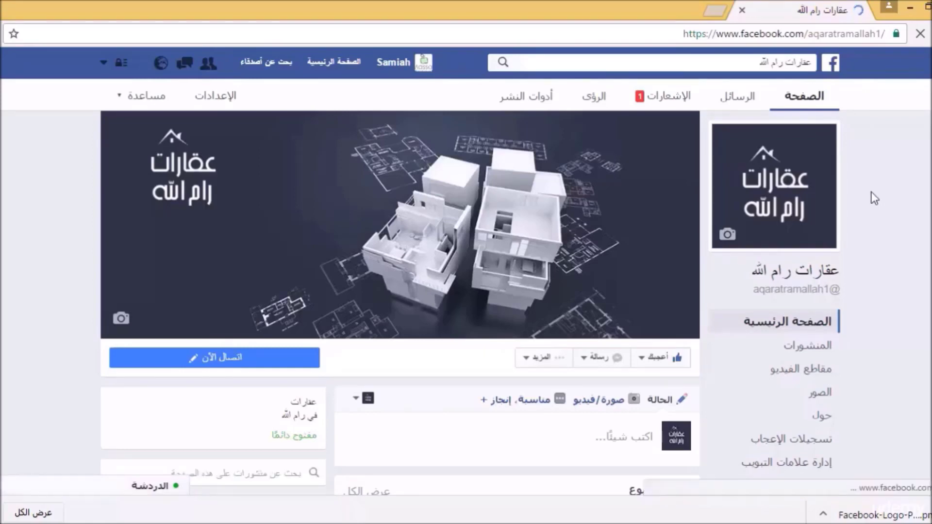
scroll(874, 198, "down", 3)
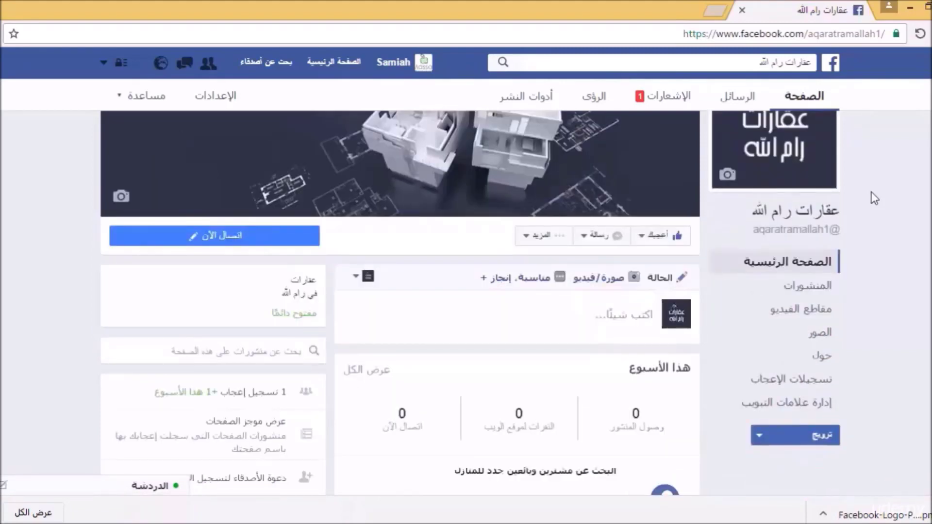
scroll(874, 198, "down", 2)
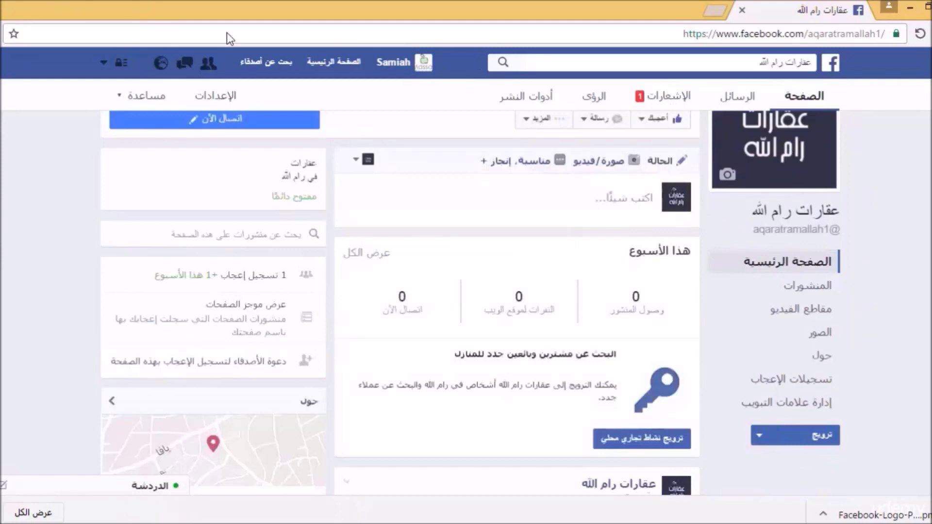
scroll(413, 320, "down", 1)
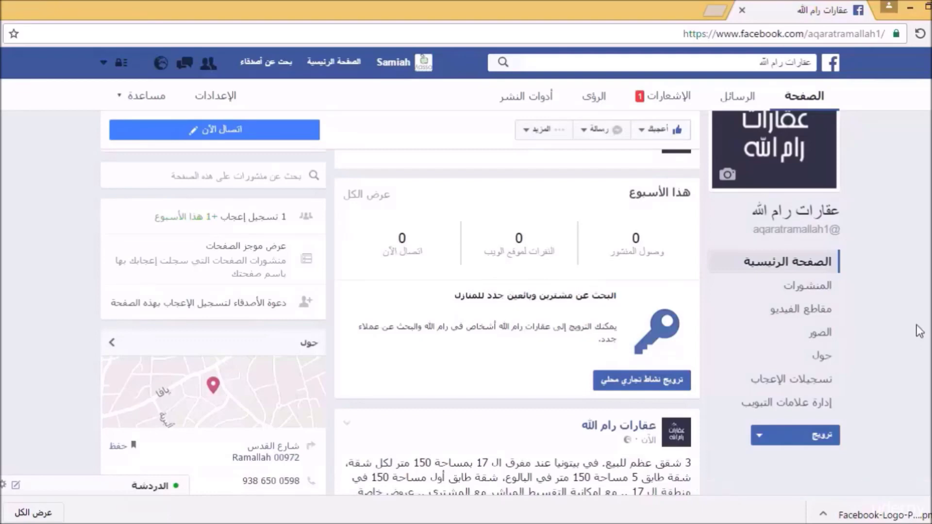
scroll(919, 332, "down", 1)
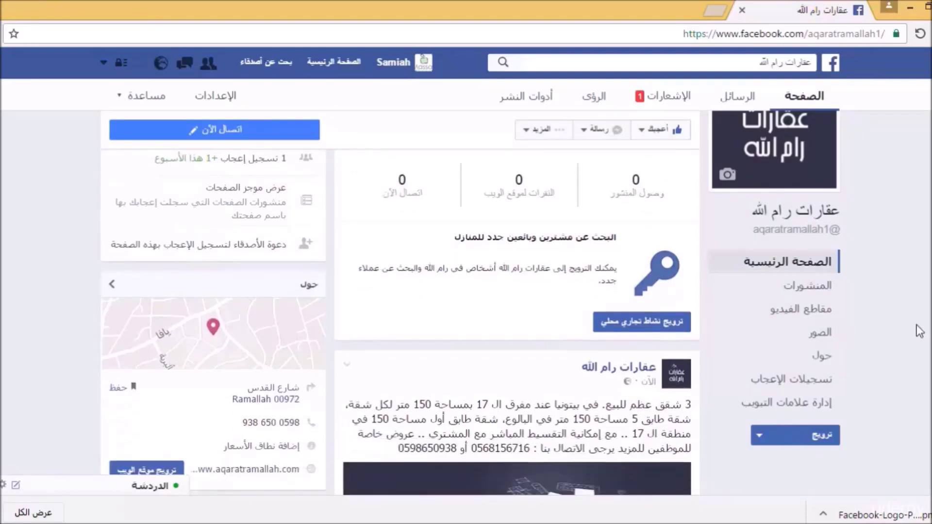
scroll(919, 332, "down", 1)
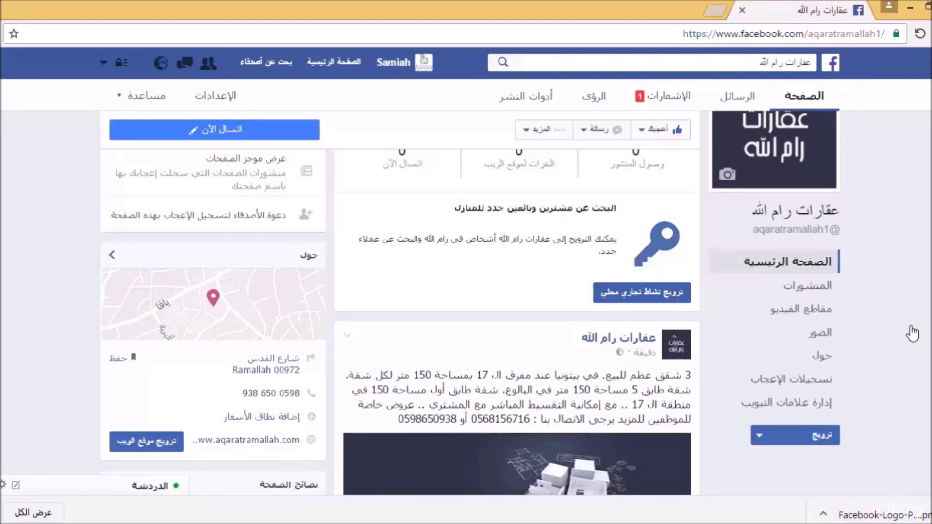
scroll(911, 310, "down", 1)
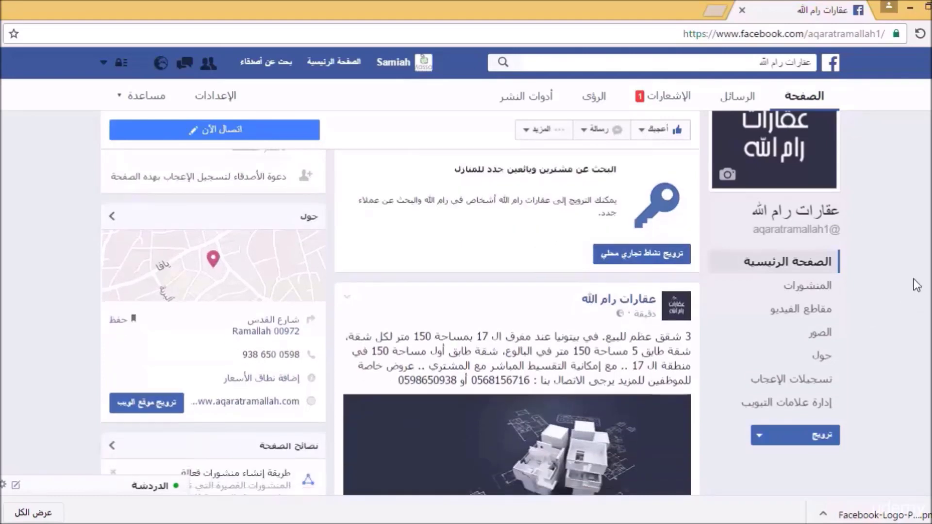
scroll(916, 286, "down", 3)
scroll(916, 285, "down", 1)
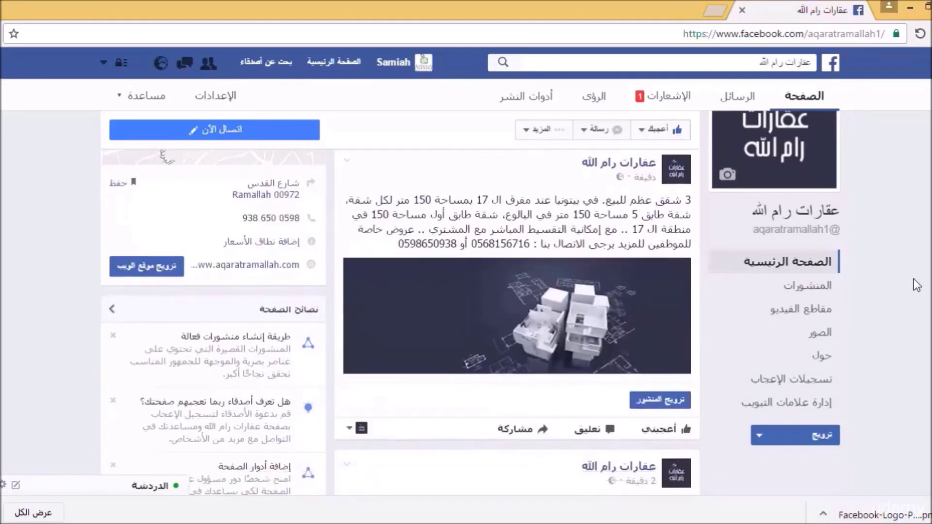
scroll(917, 286, "down", 1)
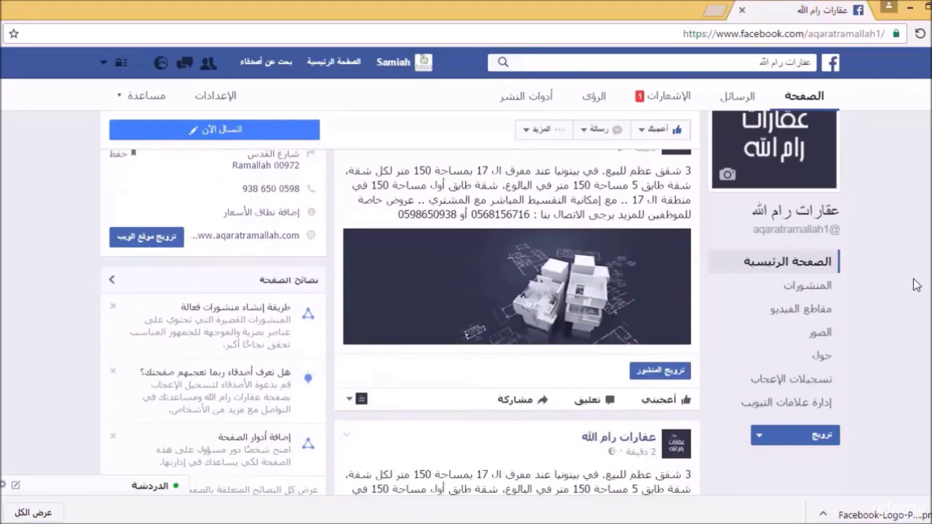
scroll(917, 285, "down", 1)
scroll(917, 285, "down", 1)
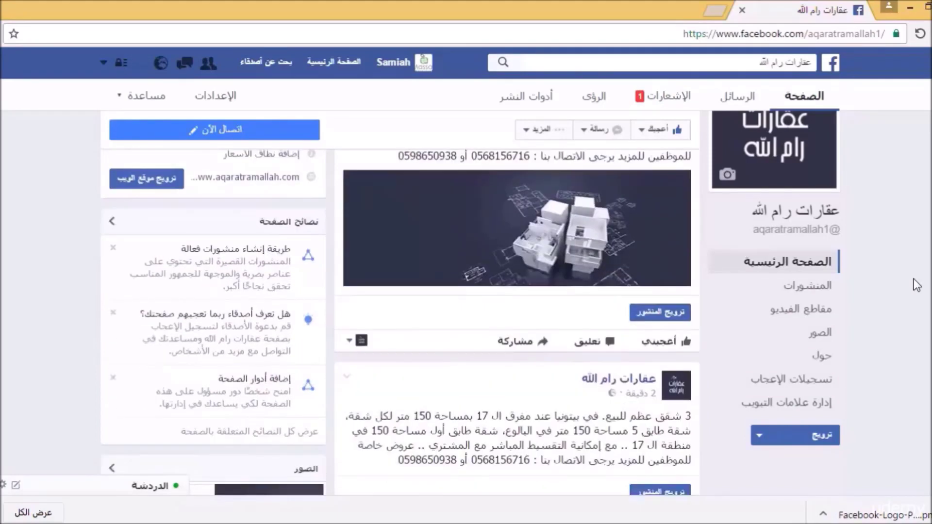
scroll(917, 286, "down", 1)
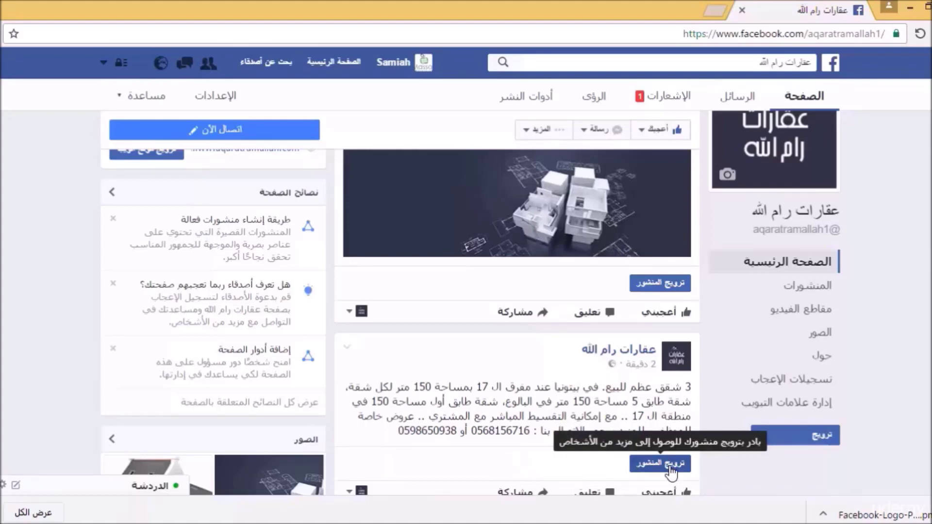
- Start boosting the text-only apartment post and create a new audience named "منطقة رام الله"
left_click(671, 471)
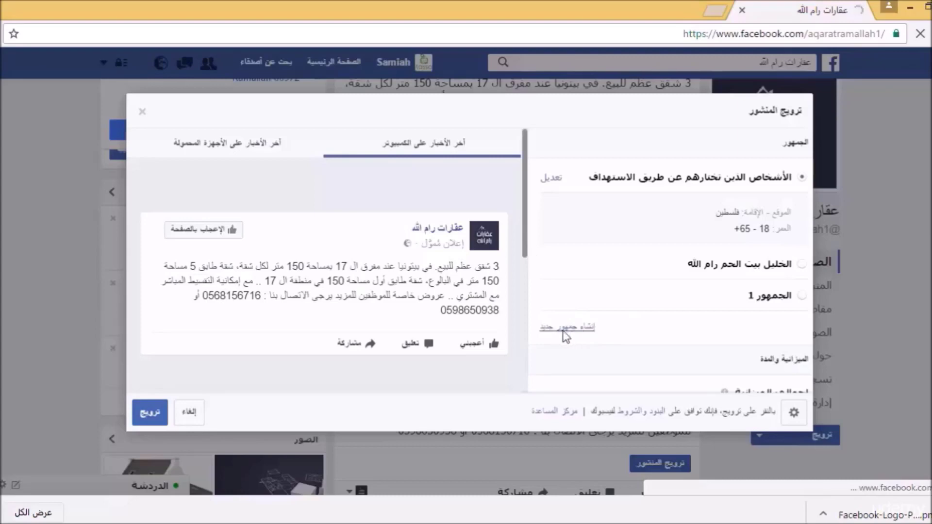
left_click(579, 328)
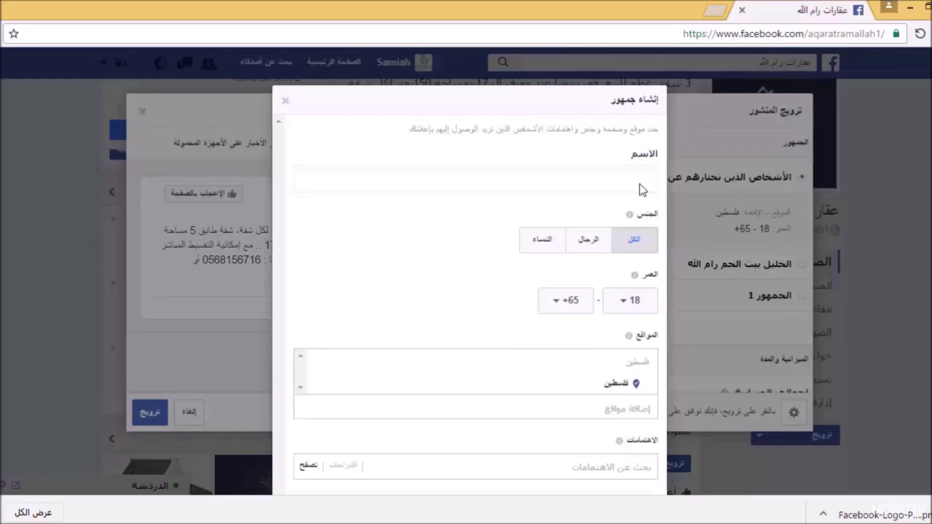
left_click(644, 181)
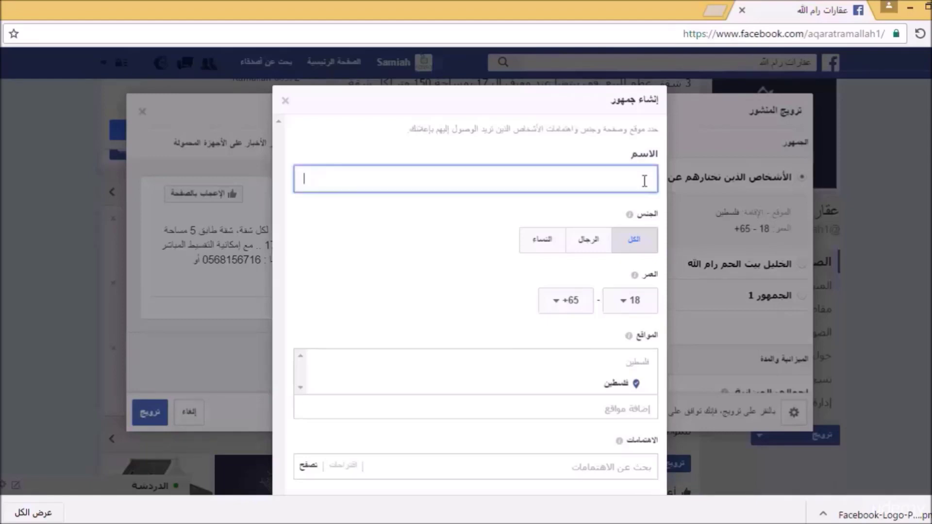
type("عق")
type("نطق")
type("ة ر")
type("ام الله")
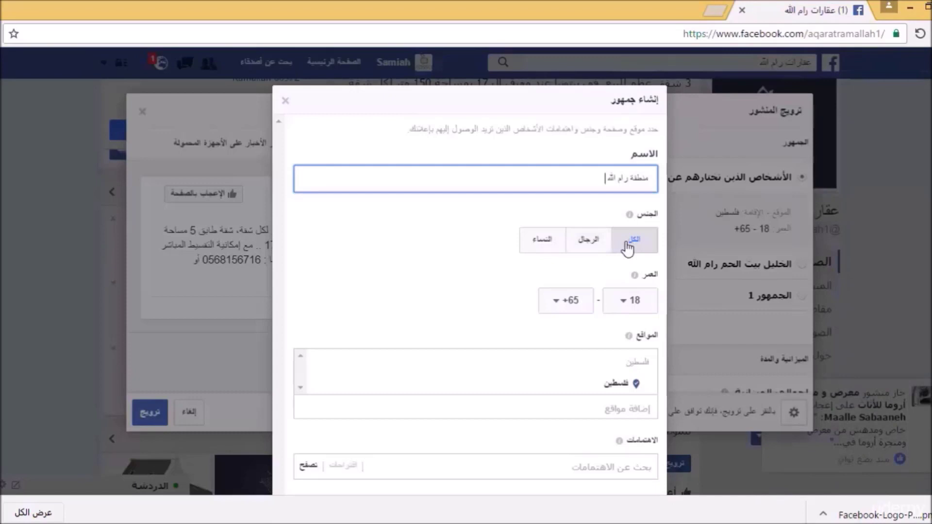
- Set the new audience's minimum age to 20
left_click(625, 306)
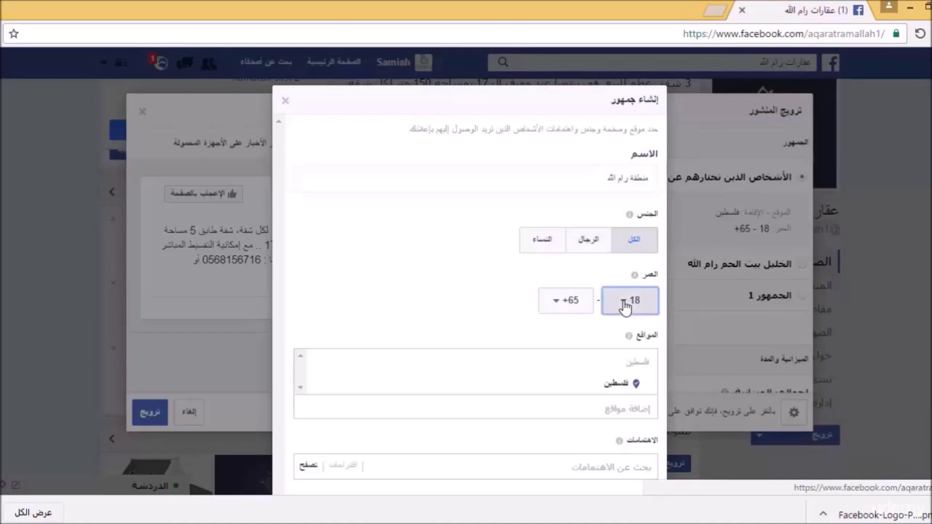
left_click(625, 306)
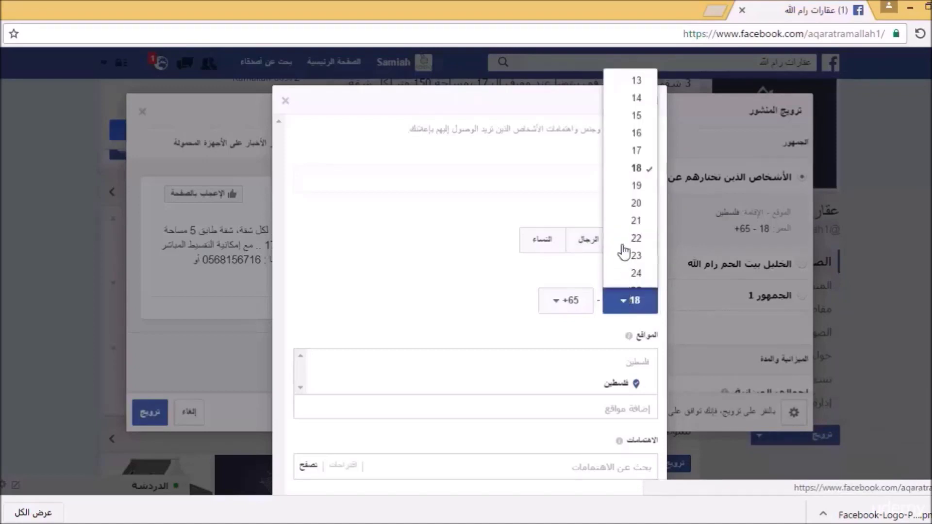
left_click(630, 206)
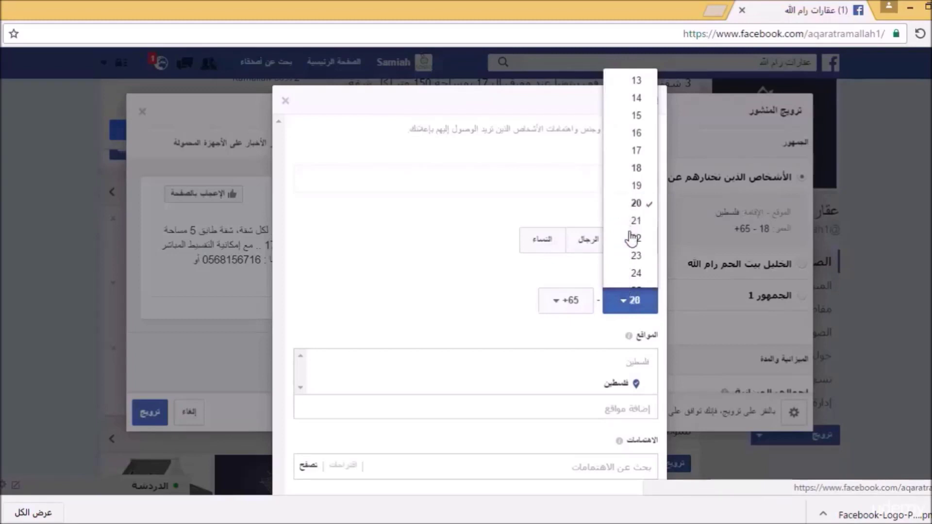
left_click(629, 301)
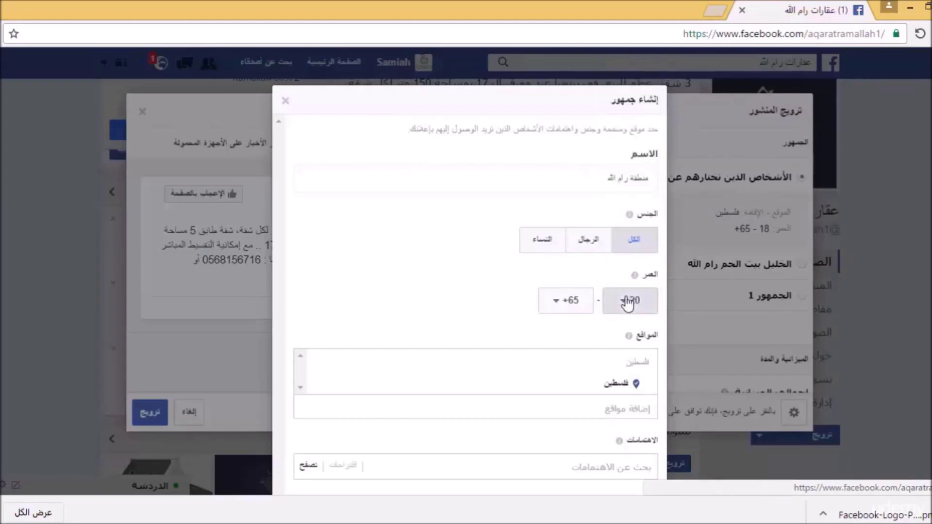
- Change the new audience's minimum age to 23
left_click(626, 304)
left_click(623, 304)
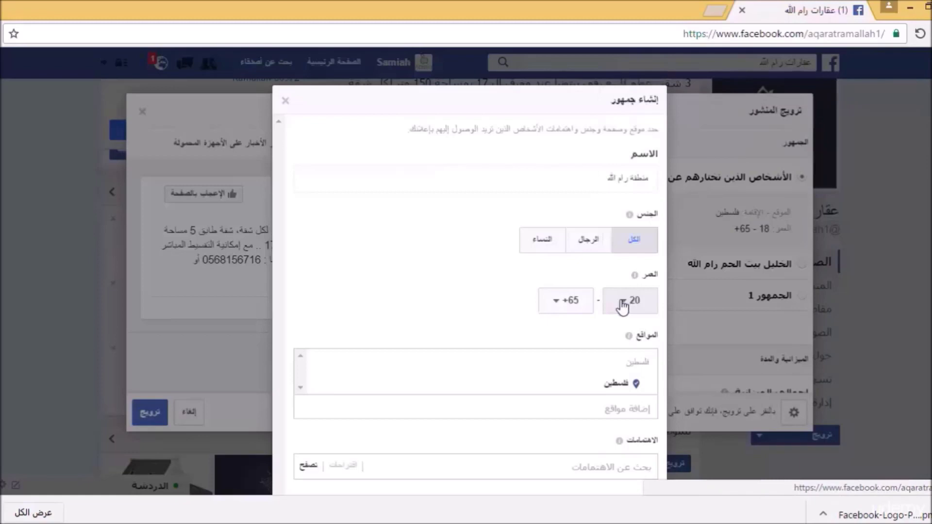
left_click(622, 305)
left_click(624, 306)
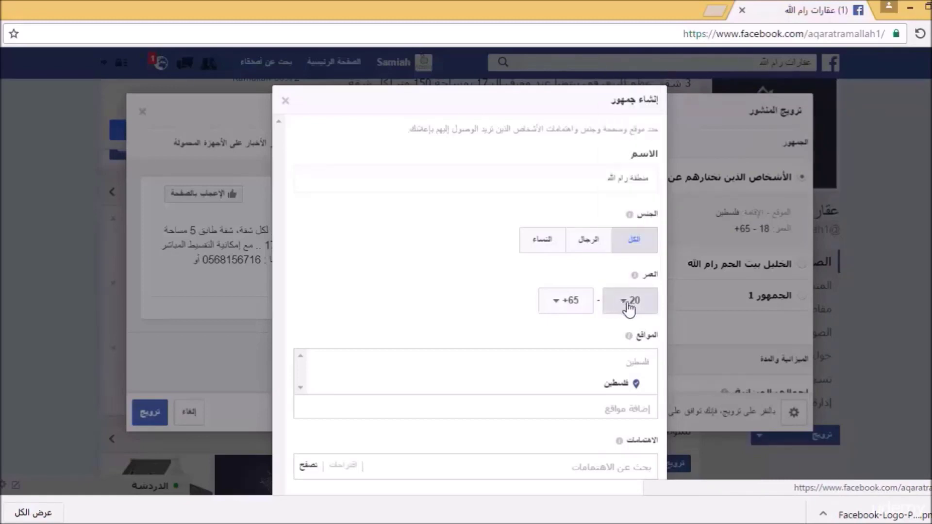
left_click(630, 308)
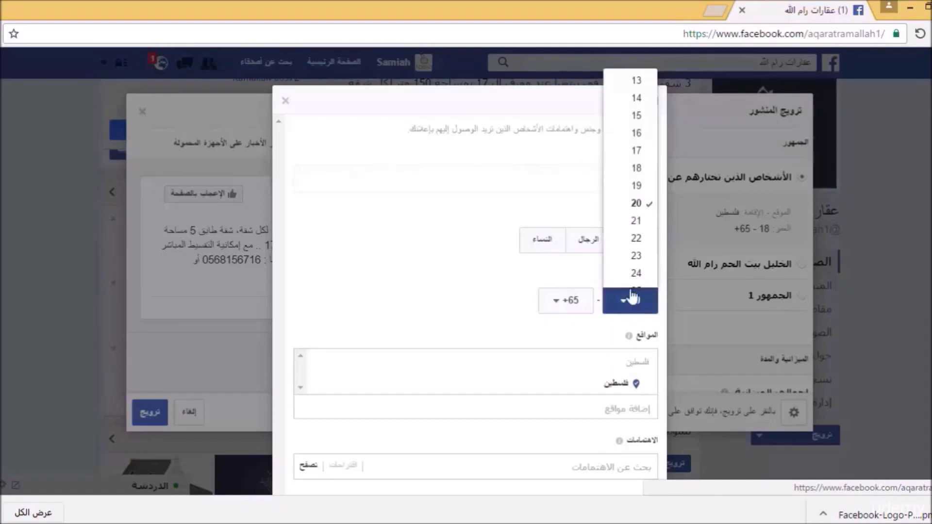
left_click(630, 306)
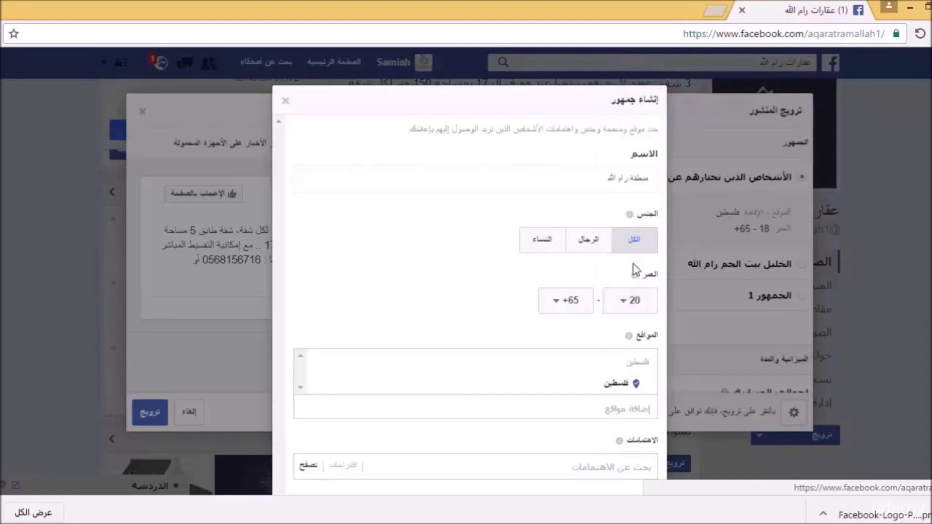
left_click(628, 306)
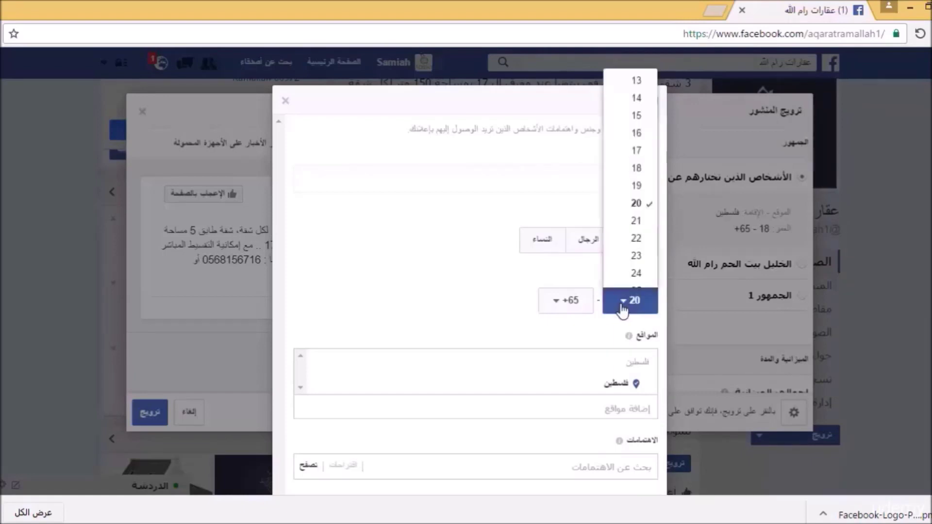
left_click(638, 262)
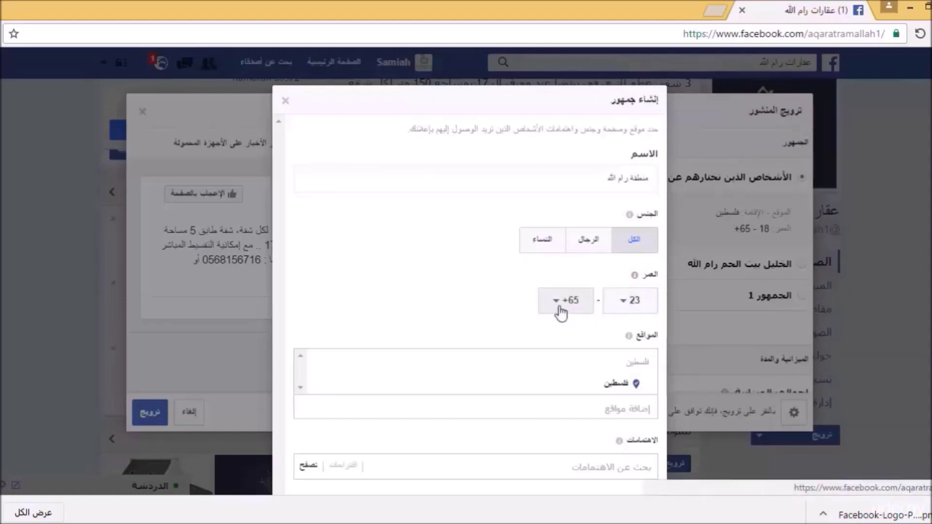
left_click(561, 313)
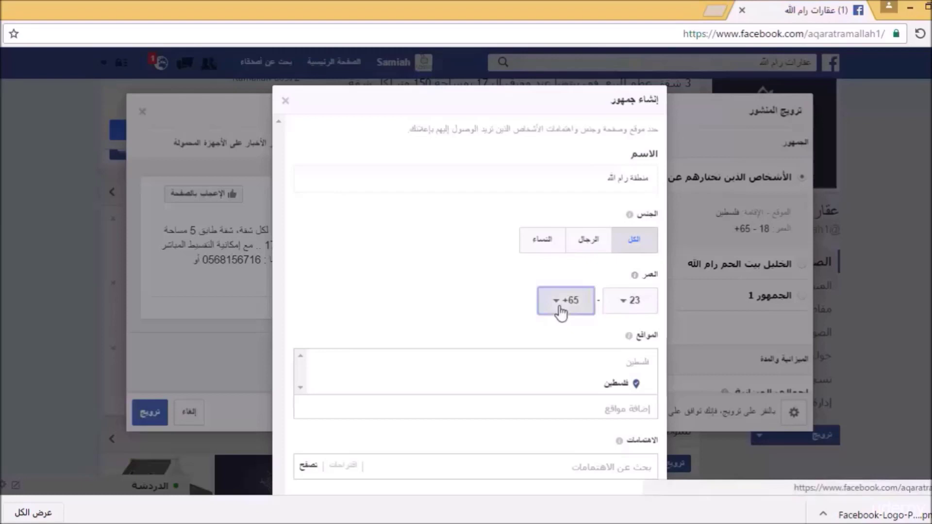
left_click(561, 312)
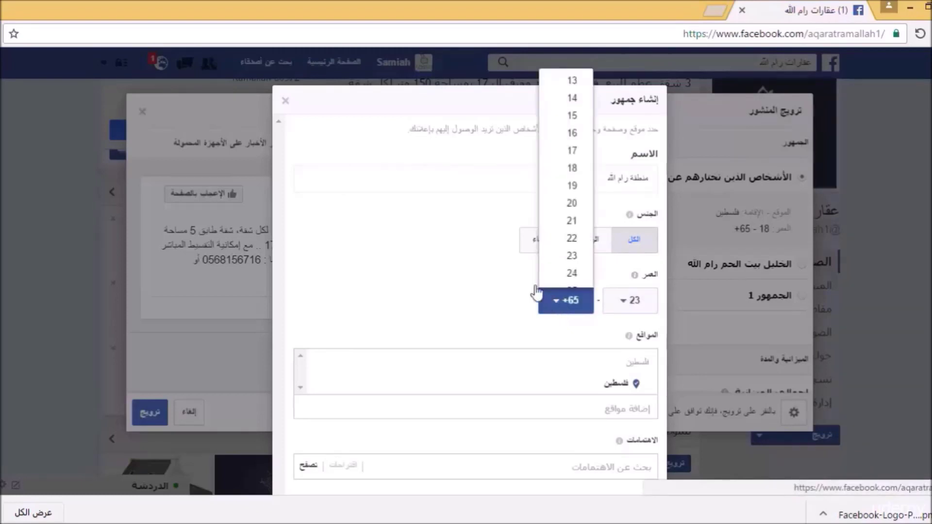
left_click(482, 272)
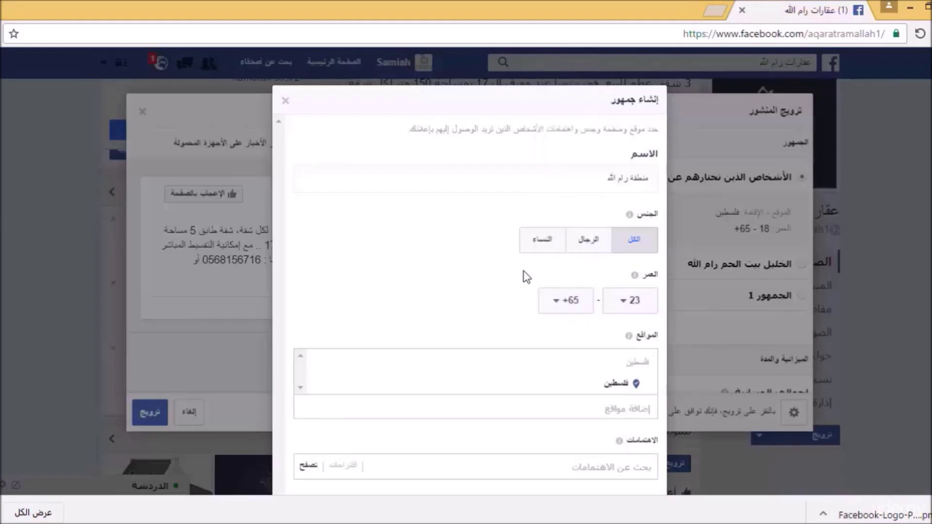
- Set the new audience's minimum age to 22
mouse_move(633, 276)
left_click(628, 306)
left_click(629, 308)
left_click(628, 308)
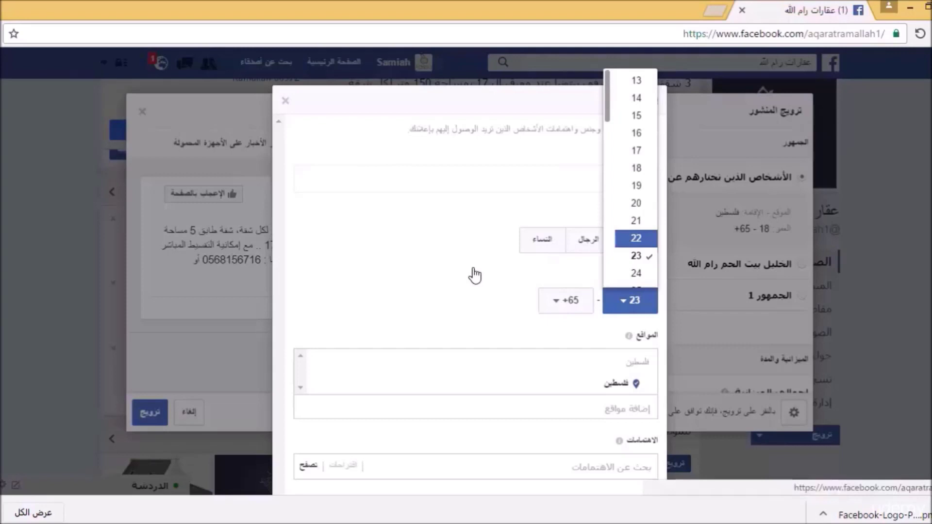
key("Return")
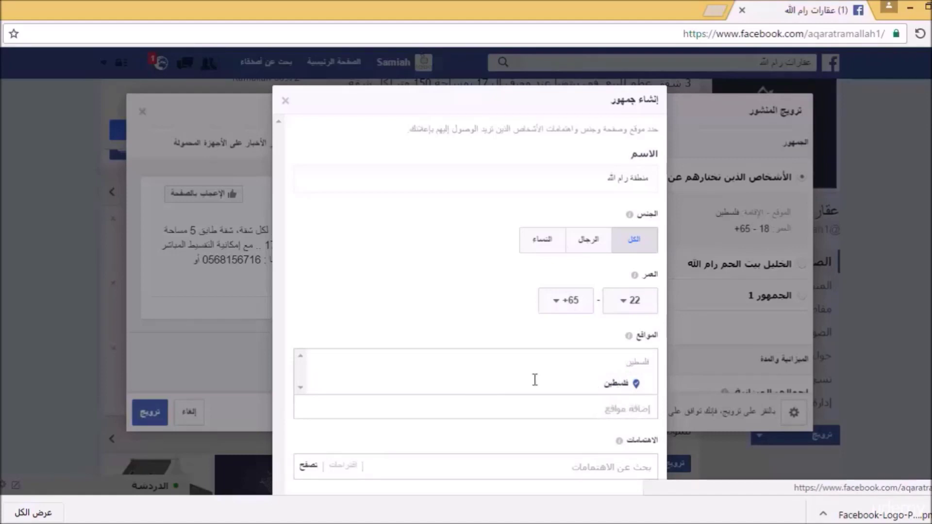
- Set the audience's location to the city "رام الله, فلسطين"
left_click(621, 414)
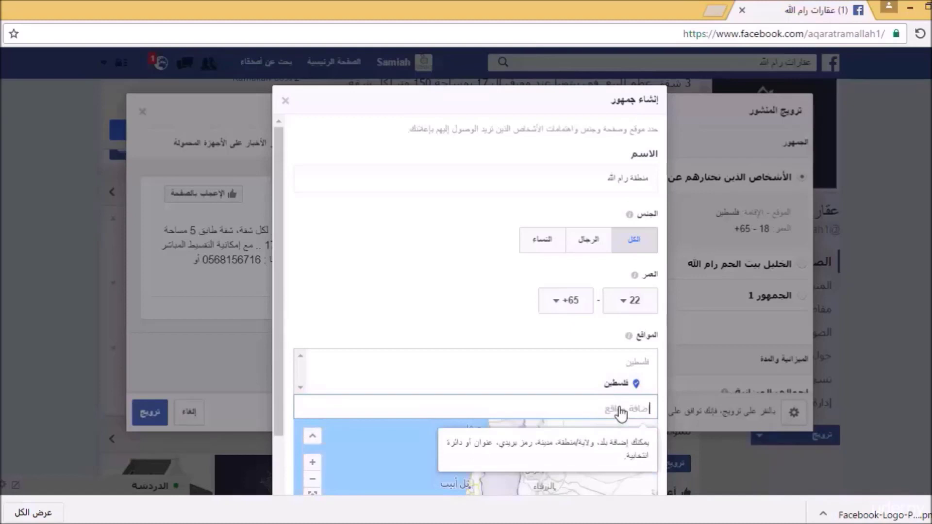
type("ر")
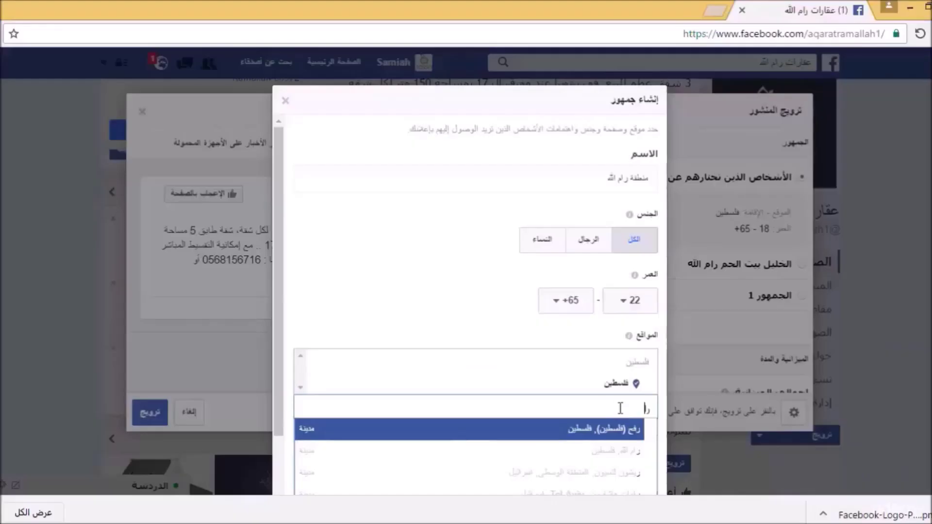
type("ام الله")
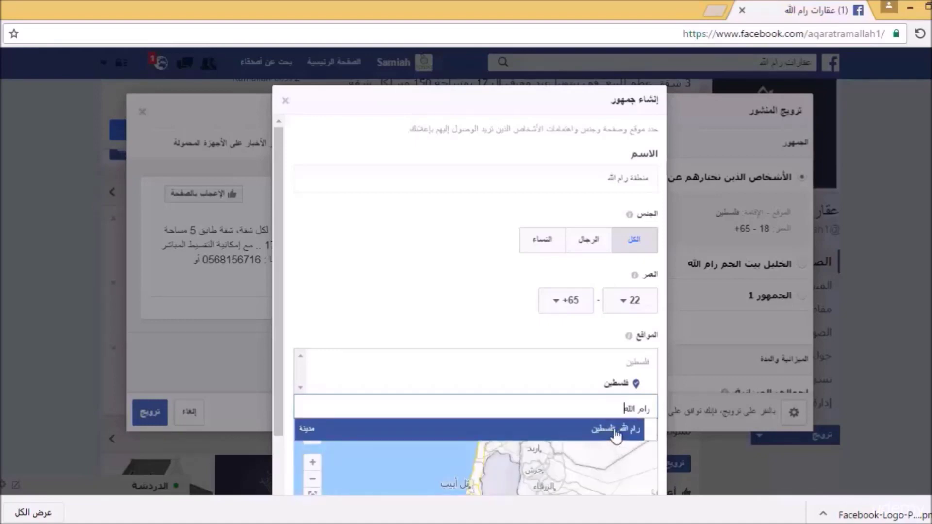
left_click(607, 428)
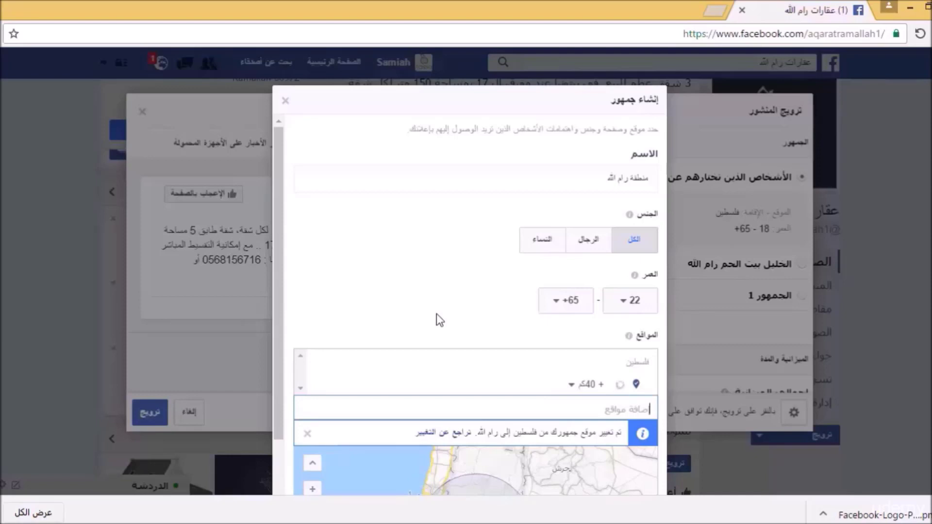
left_click(572, 393)
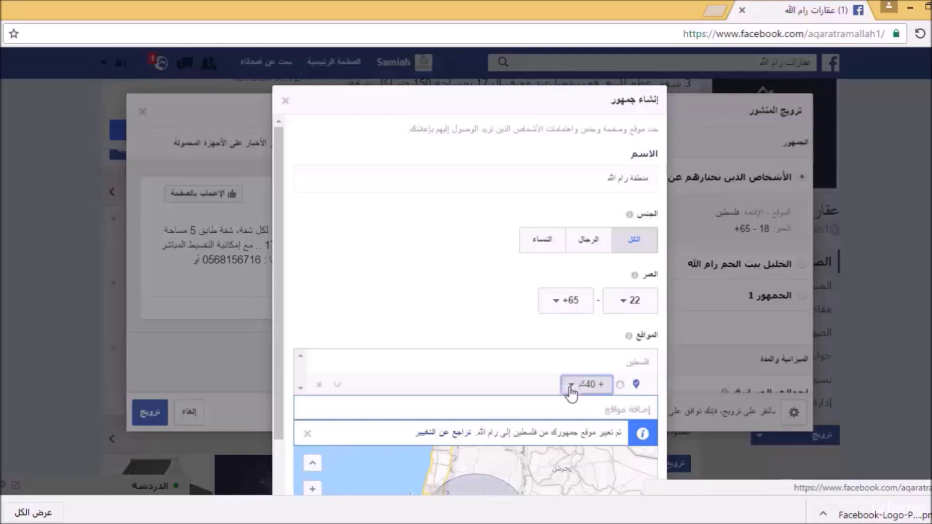
left_click(571, 393)
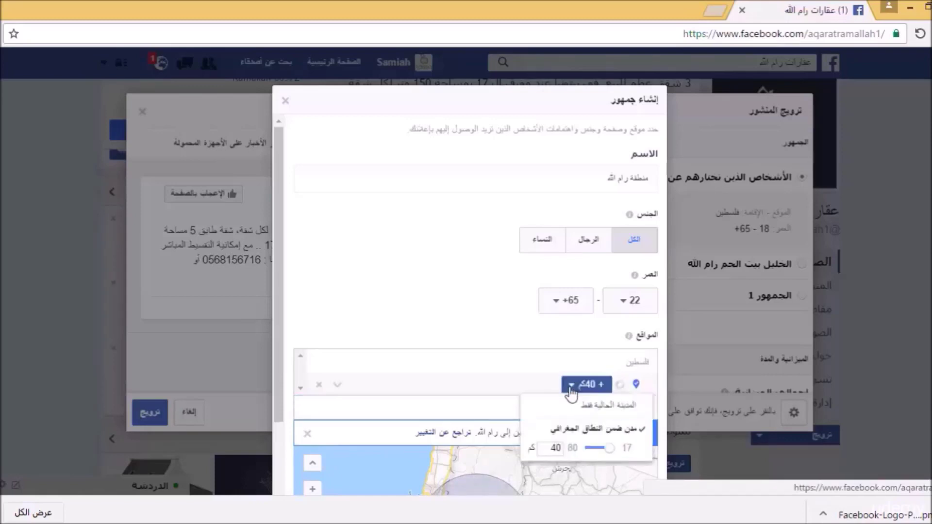
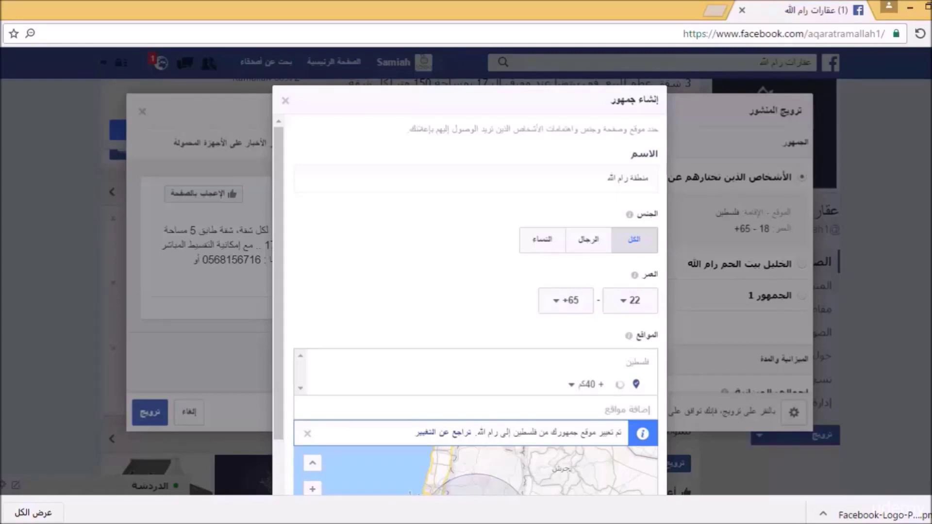
key("ctrl+minus")
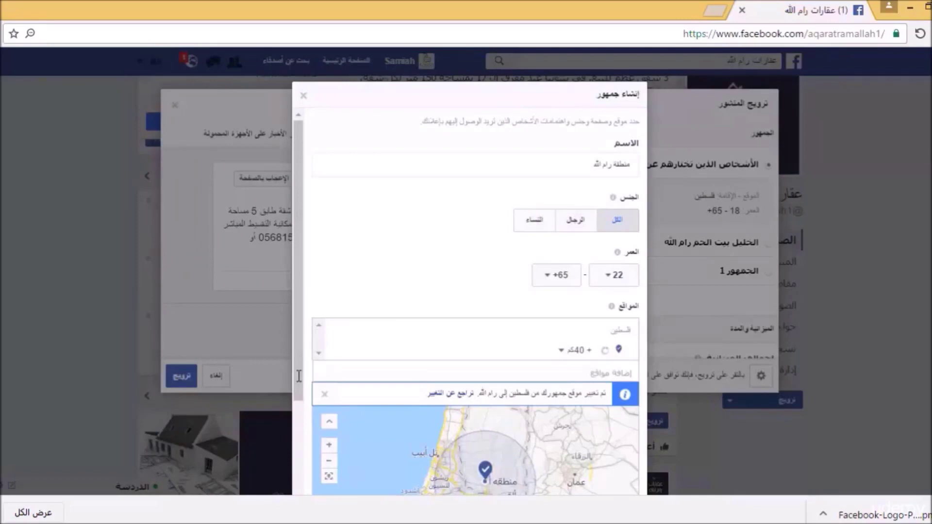
key("Escape")
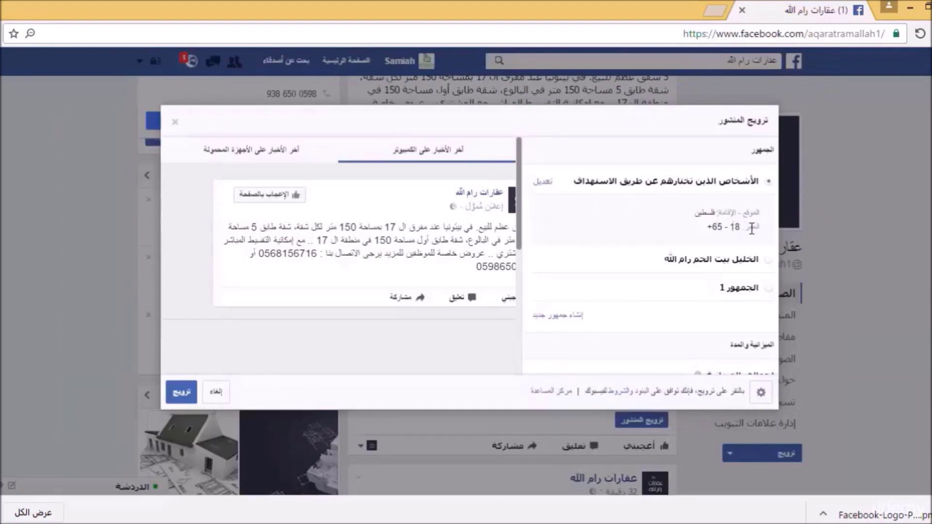
- Create a new audience named "منطقة رام الله" with a minimum age of 22
left_click(559, 317)
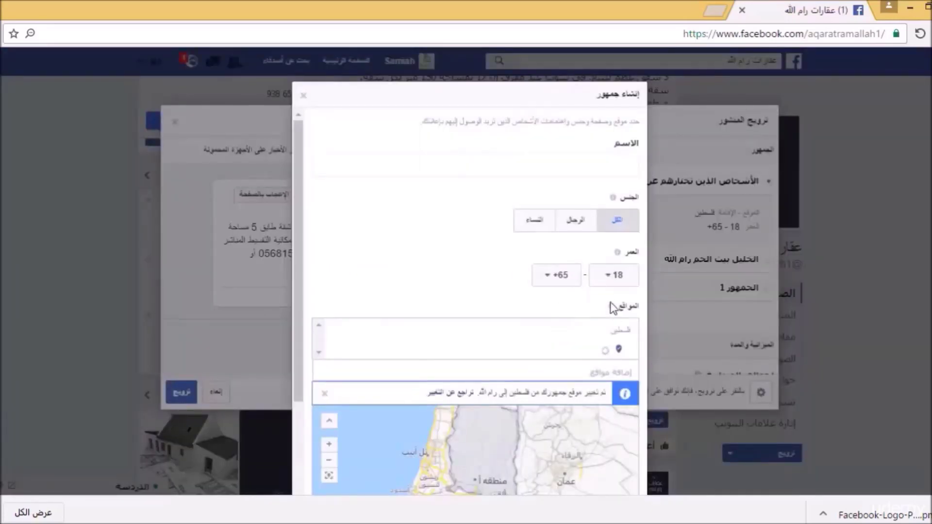
left_click(606, 168)
type("منطقة ر")
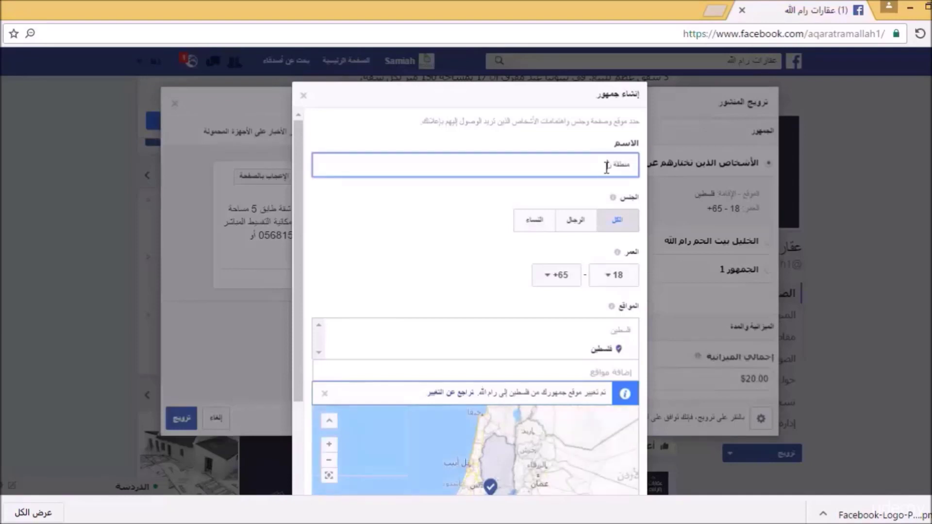
type("ام الله")
left_click(610, 280)
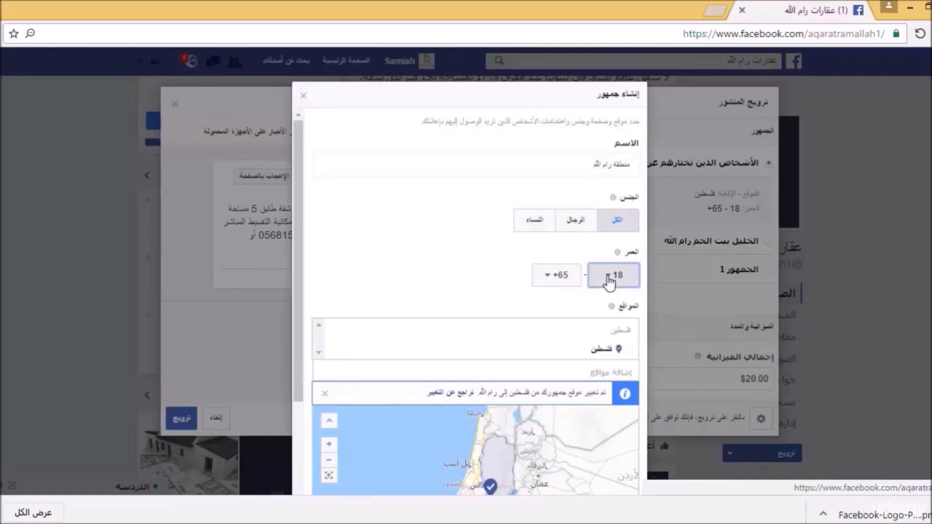
left_click(610, 280)
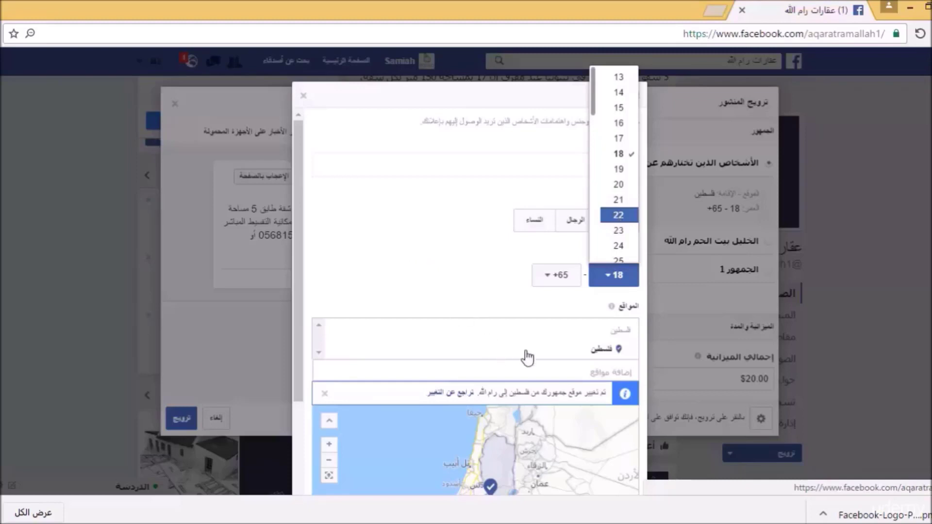
- Set the audience's location to the city "رام الله, فلسطين" and save the audience
left_click(614, 375)
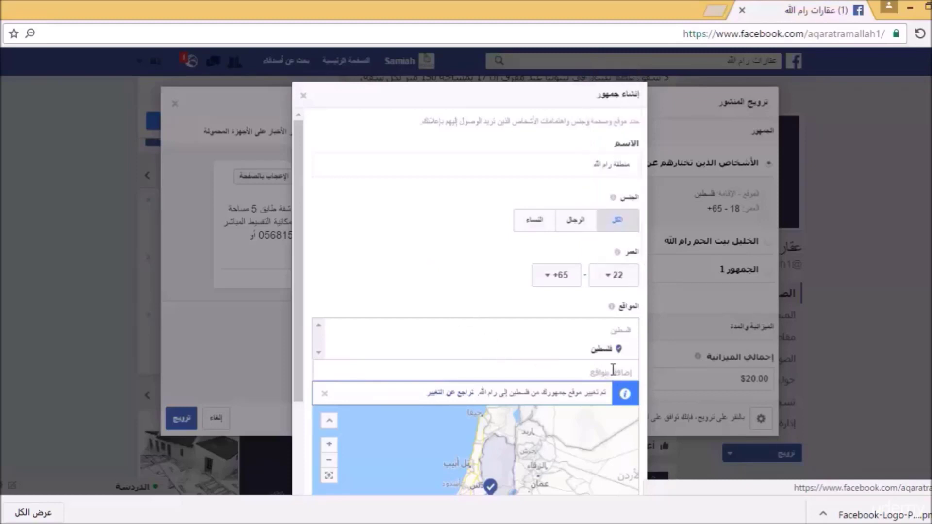
type("ا")
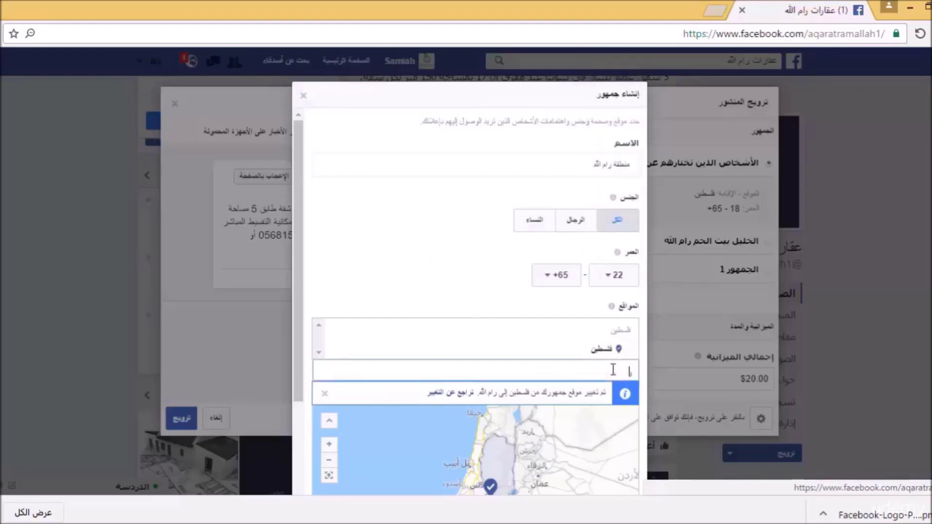
type("ام الله")
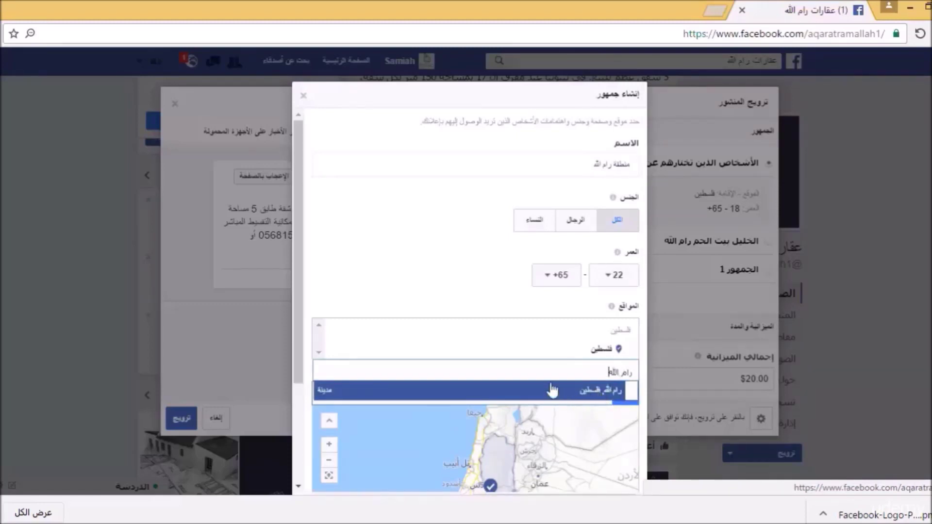
key("Return")
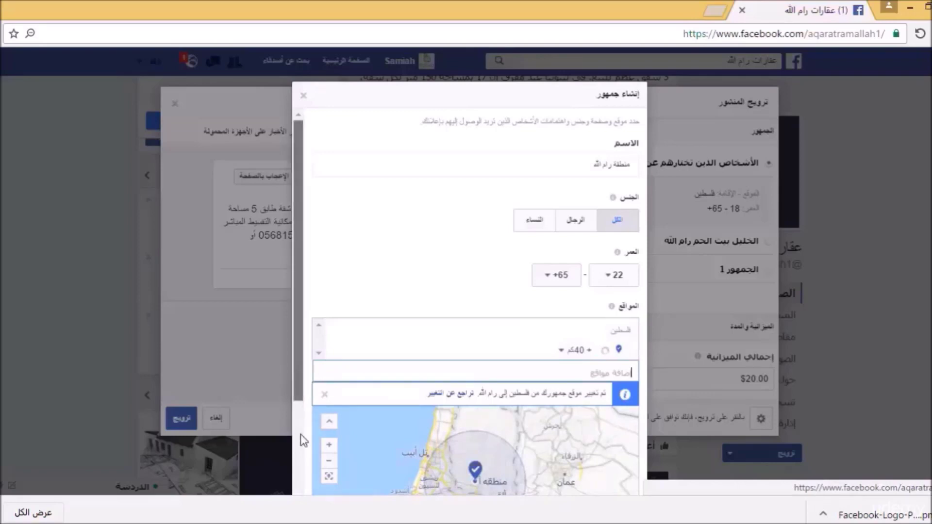
scroll(304, 474, "down", 2)
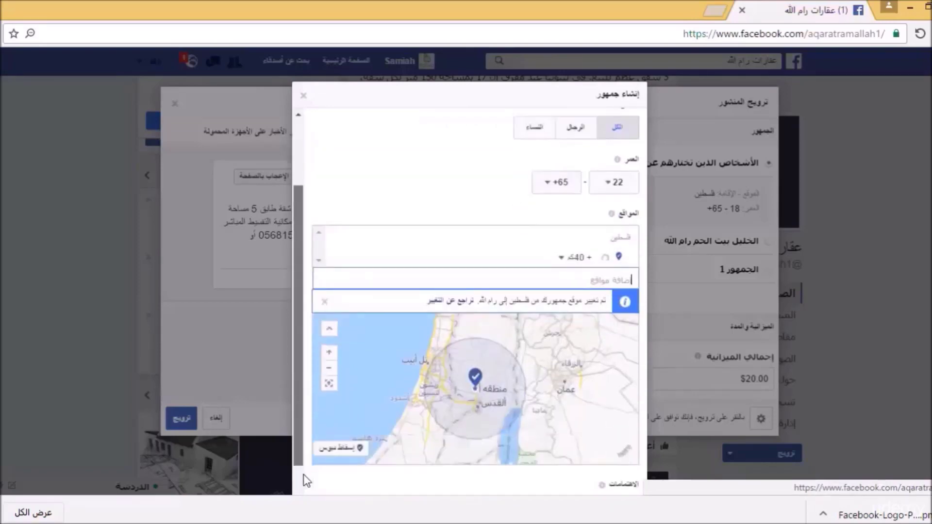
scroll(304, 474, "down", 1)
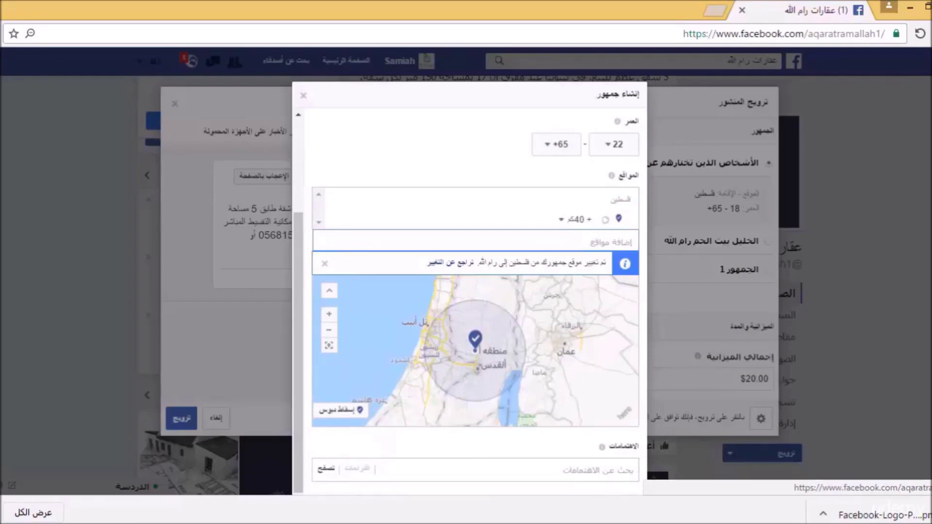
scroll(611, 470, "down", 1)
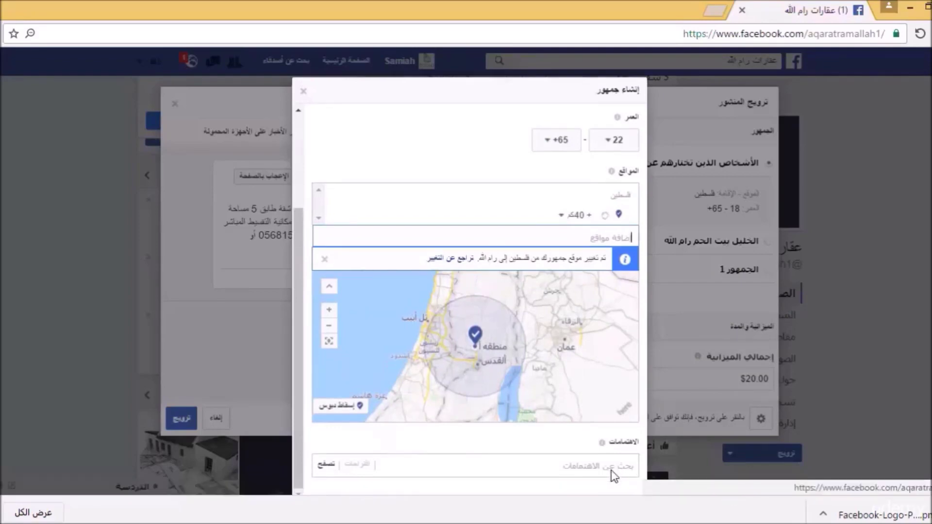
scroll(602, 469, "down", 2)
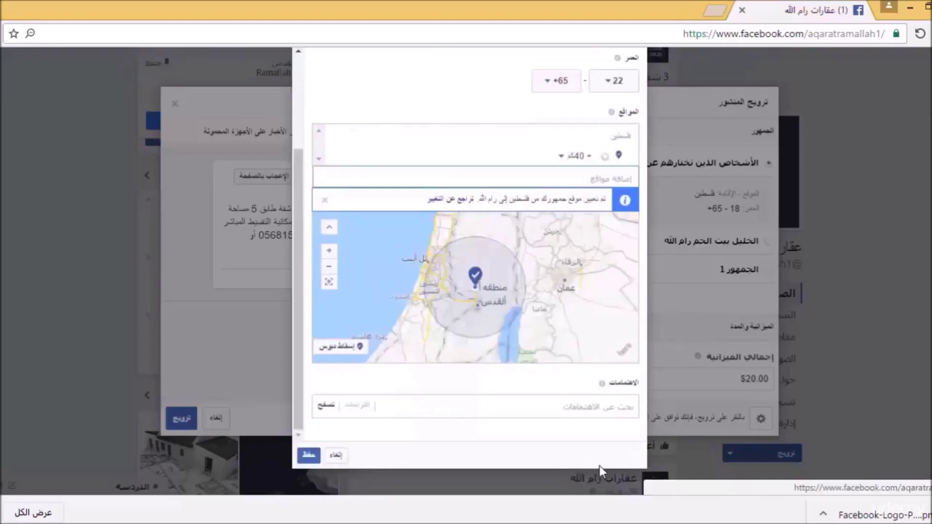
left_click(309, 456)
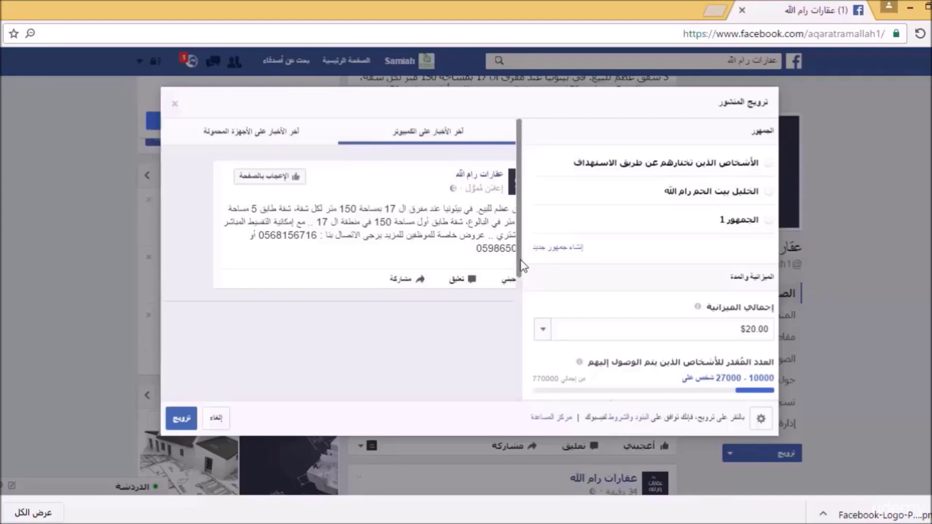
- Set the boost's total budget to $5.00
scroll(520, 260, "down", 1)
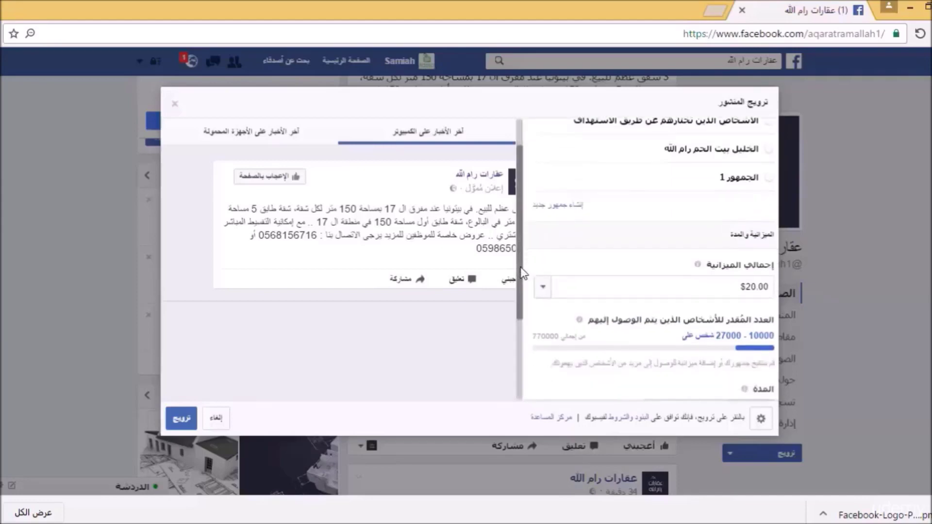
scroll(521, 273, "down", 1)
scroll(521, 290, "down", 1)
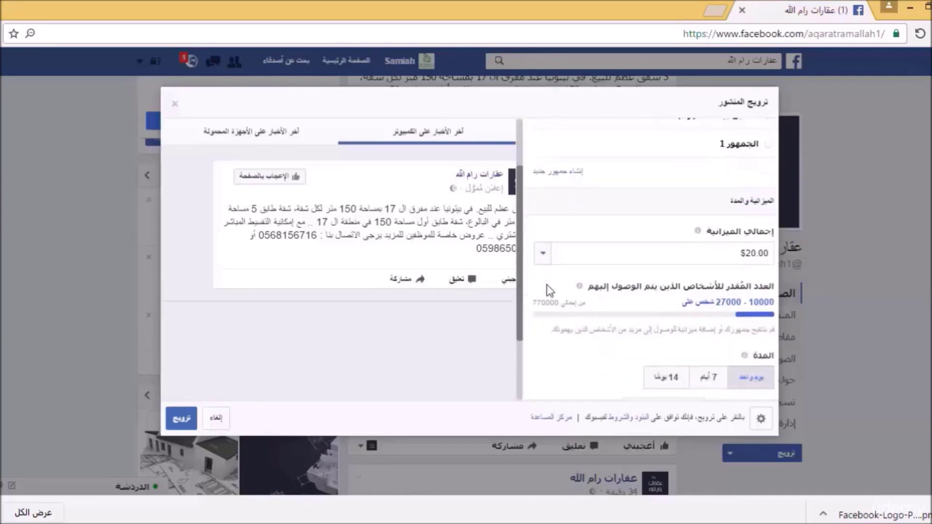
left_click(543, 254)
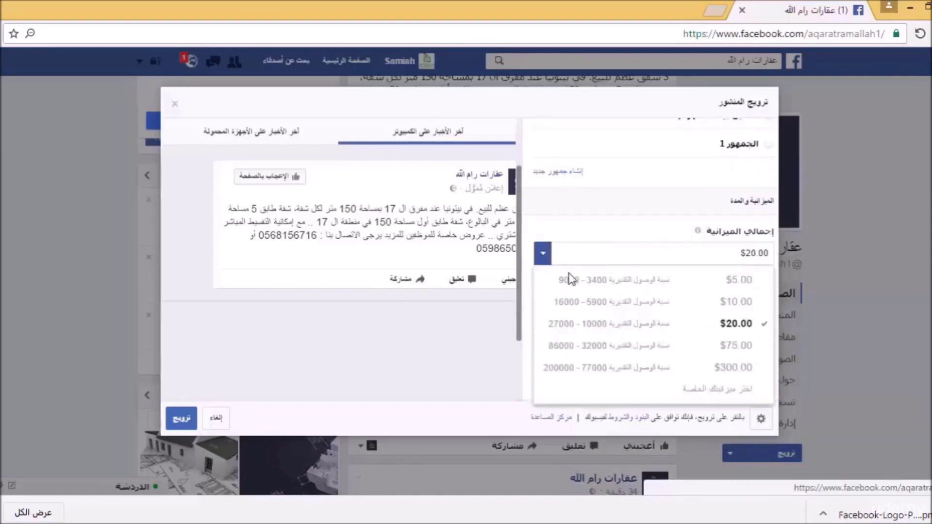
left_click(676, 292)
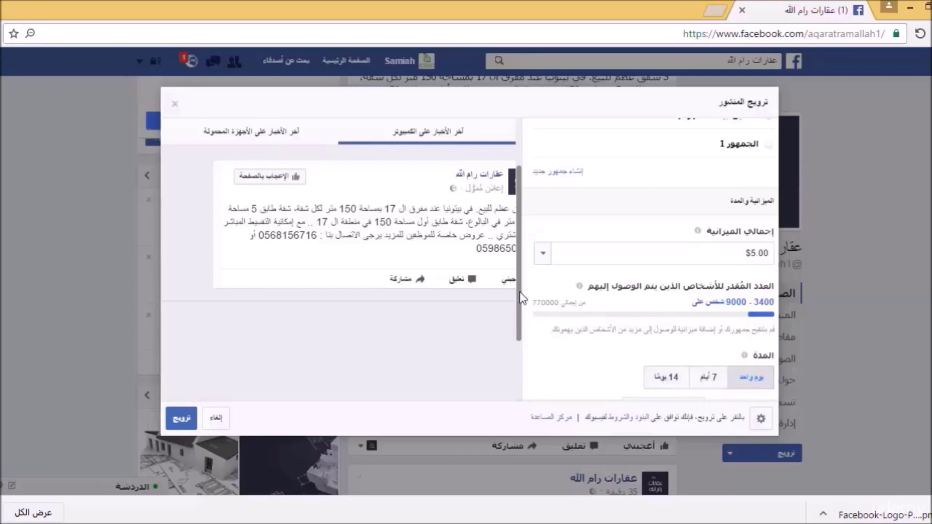
- Select the saved audience "منطقة رام الله" as the target of the boost
left_click_drag(520, 340, 524, 397)
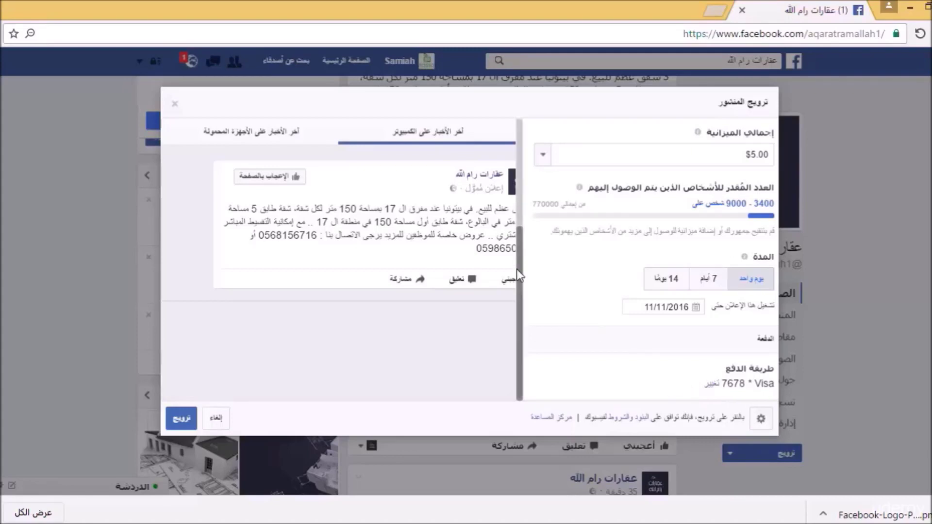
scroll(520, 269, "up", 4)
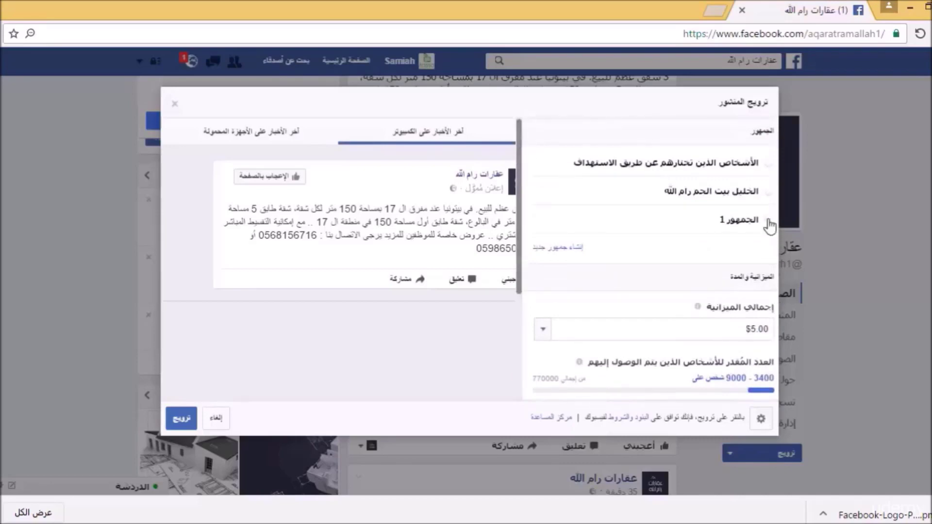
left_click(769, 164)
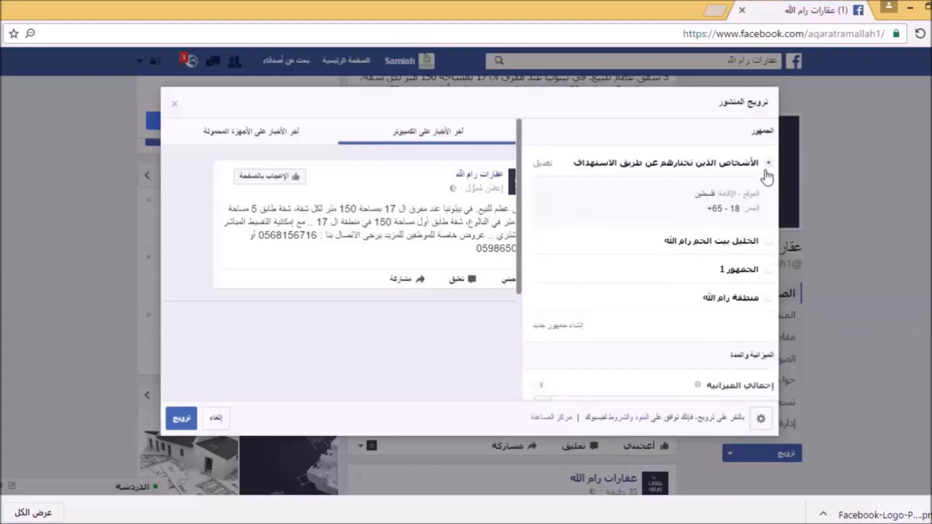
left_click(769, 299)
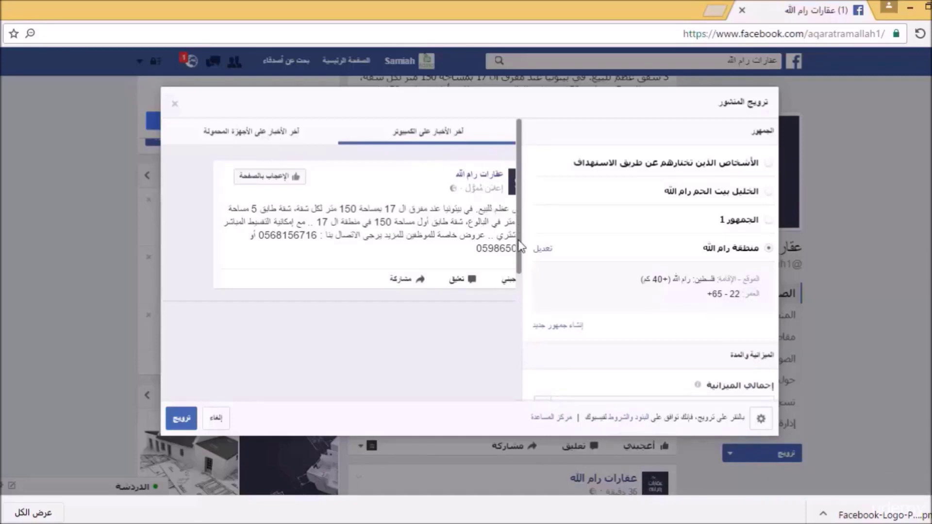
- Preview the ad in the mobile news feed, then submit the boost and close its summary
scroll(524, 291, "down", 2)
scroll(525, 324, "down", 2)
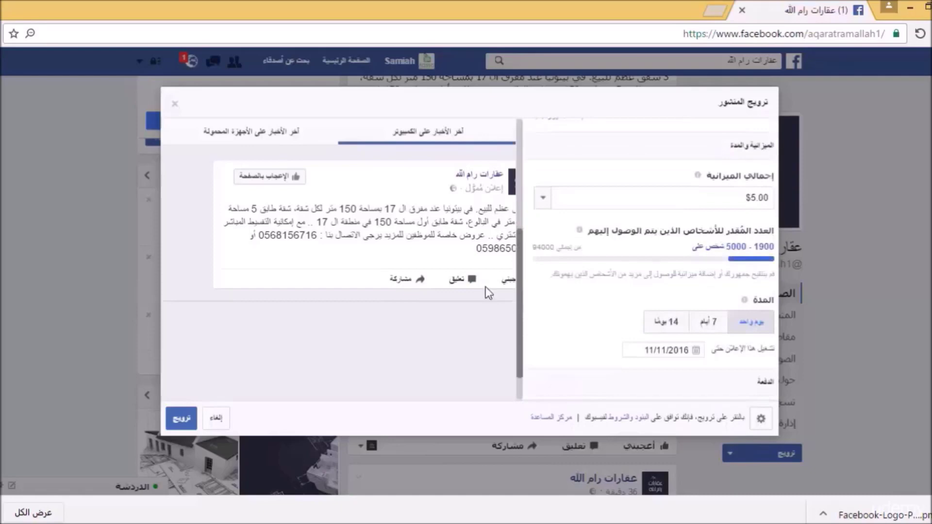
left_click(256, 141)
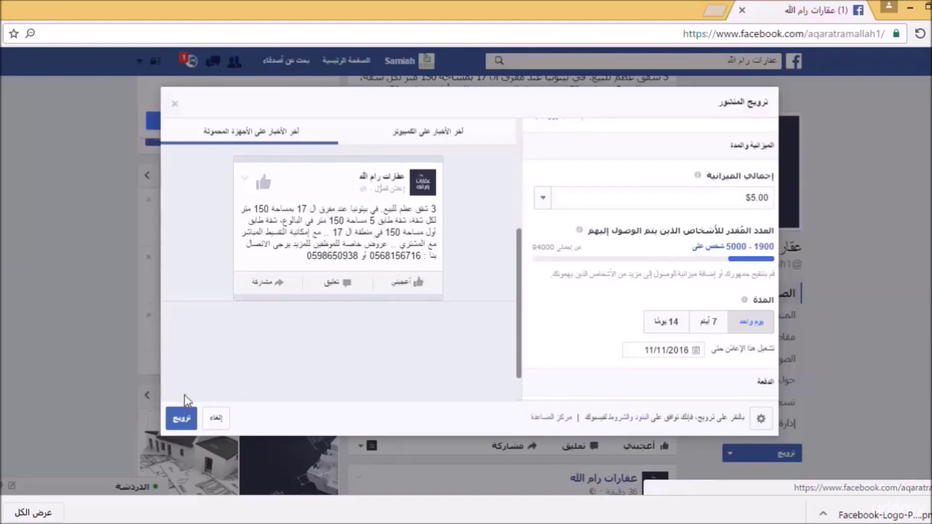
left_click(184, 425)
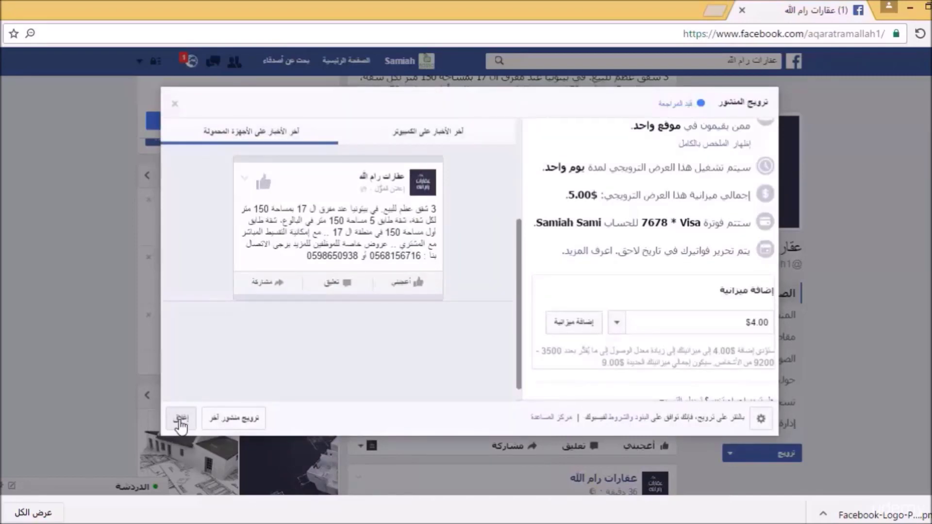
left_click(179, 420)
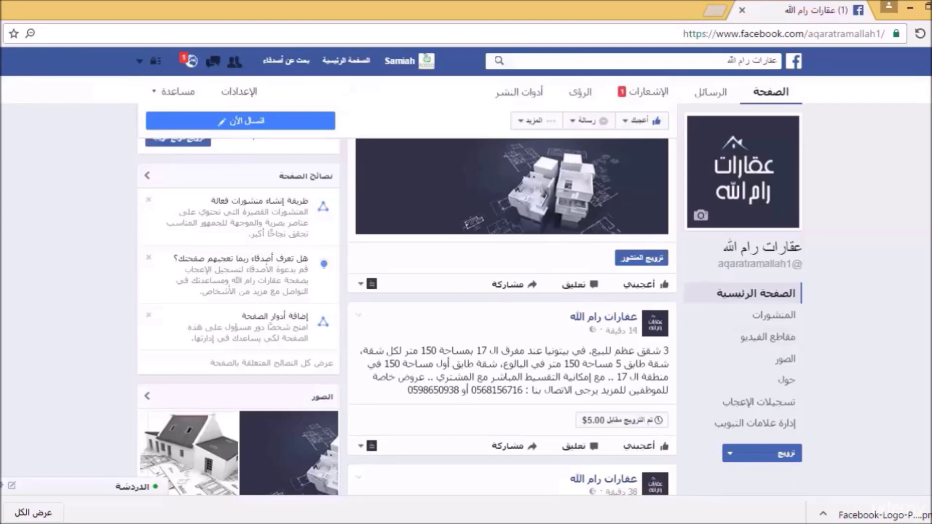
- Open the boost settings for the apartment post that has the building image
scroll(512, 291, "up", 4)
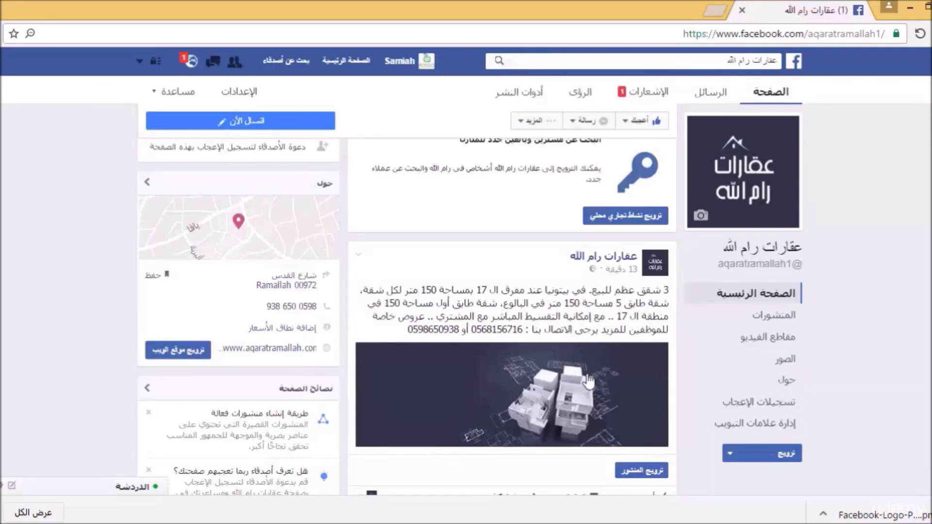
scroll(549, 369, "down", 2)
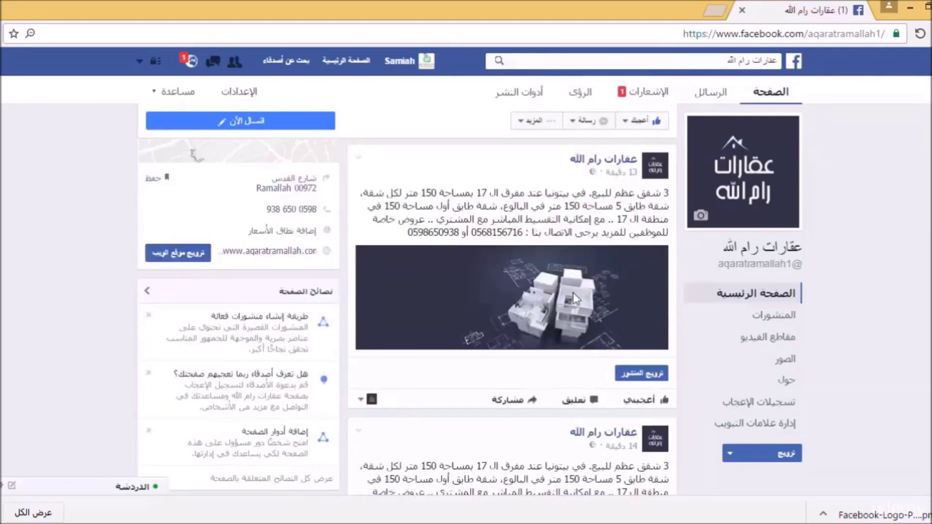
scroll(574, 299, "down", 1)
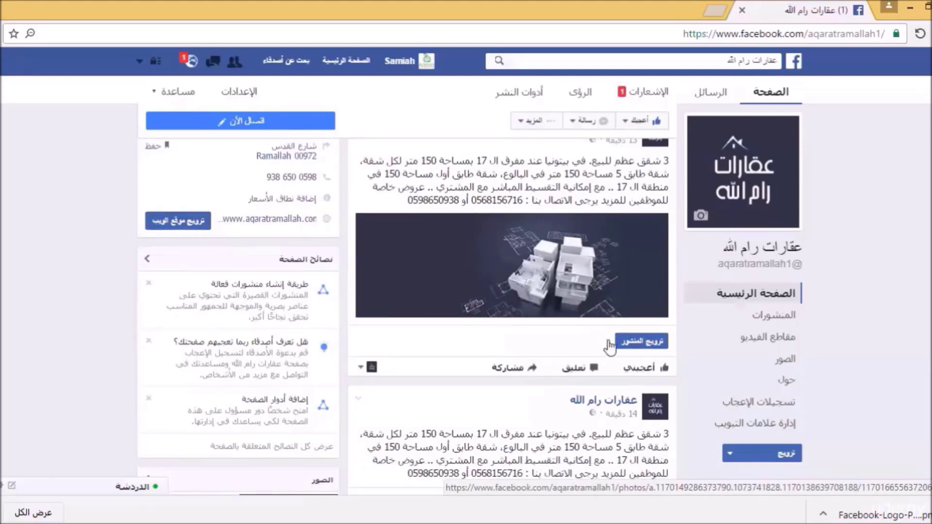
left_click(650, 346)
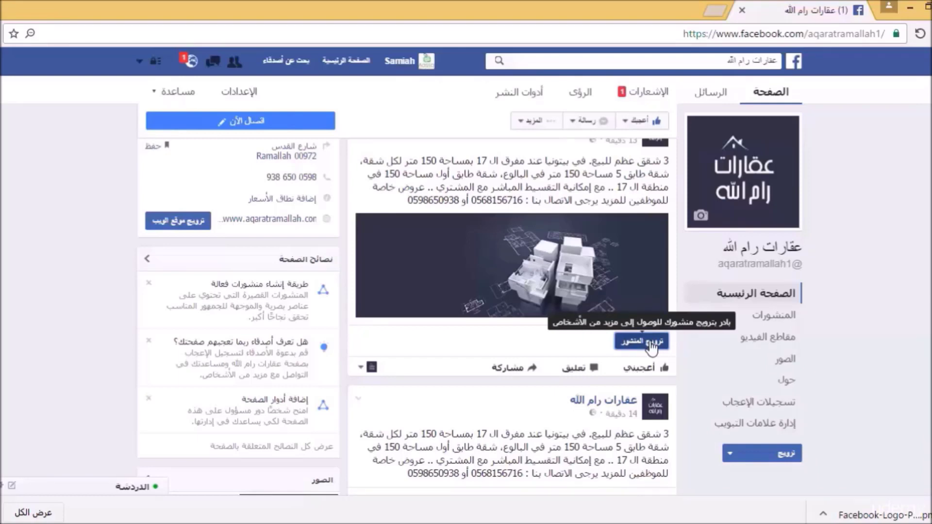
left_click(650, 345)
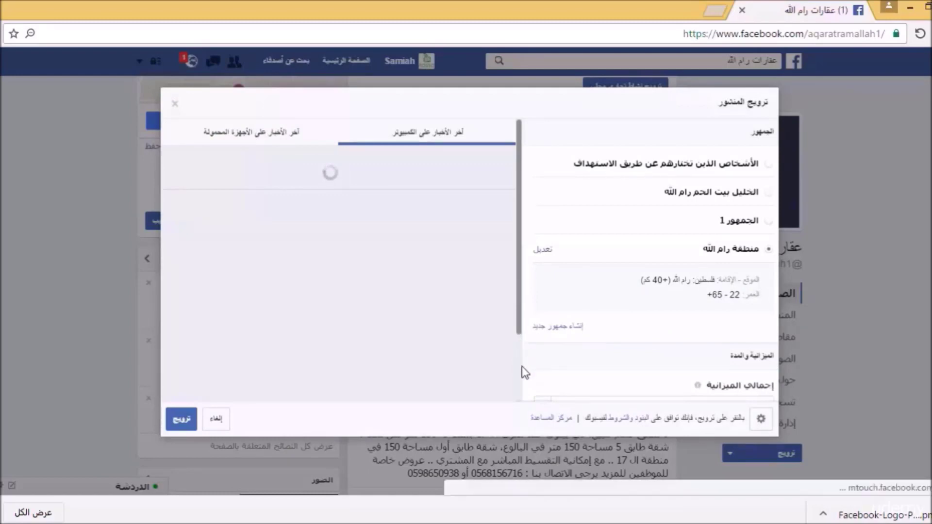
- Preview the ad for the mobile news feed and review the boost's audience, budget and duration
left_click_drag(524, 373, 520, 253)
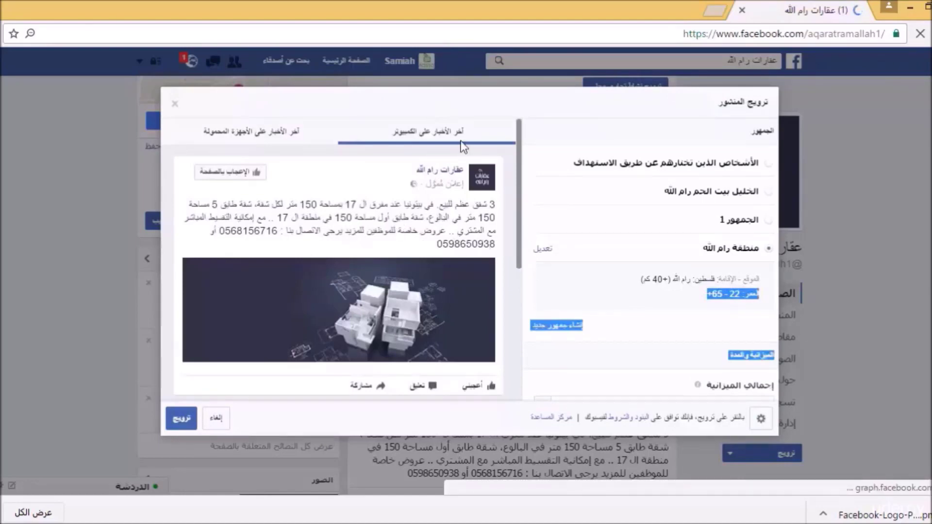
left_click(248, 140)
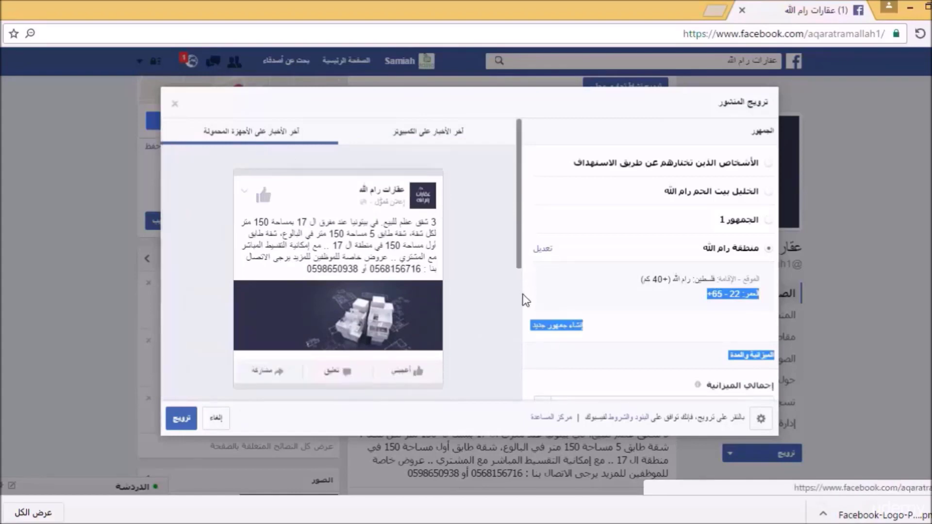
scroll(520, 301, "down", 3)
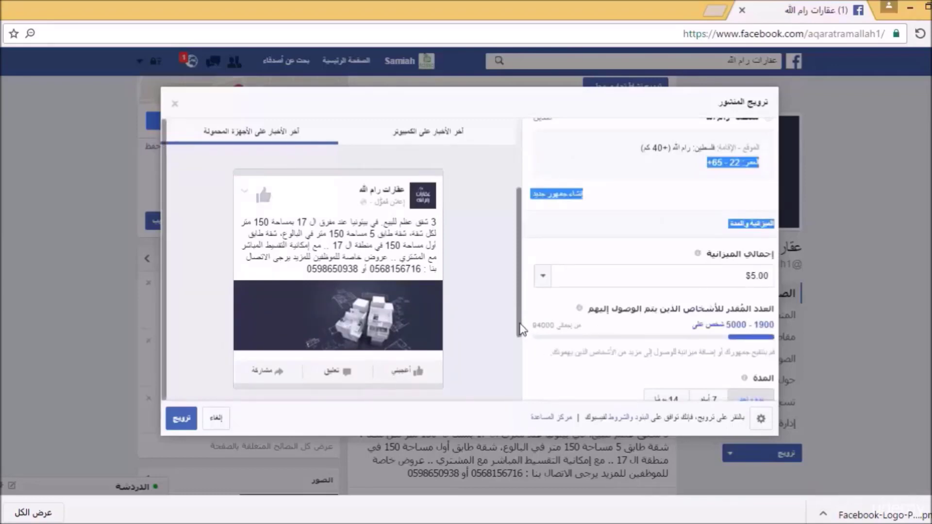
scroll(520, 378, "down", 2)
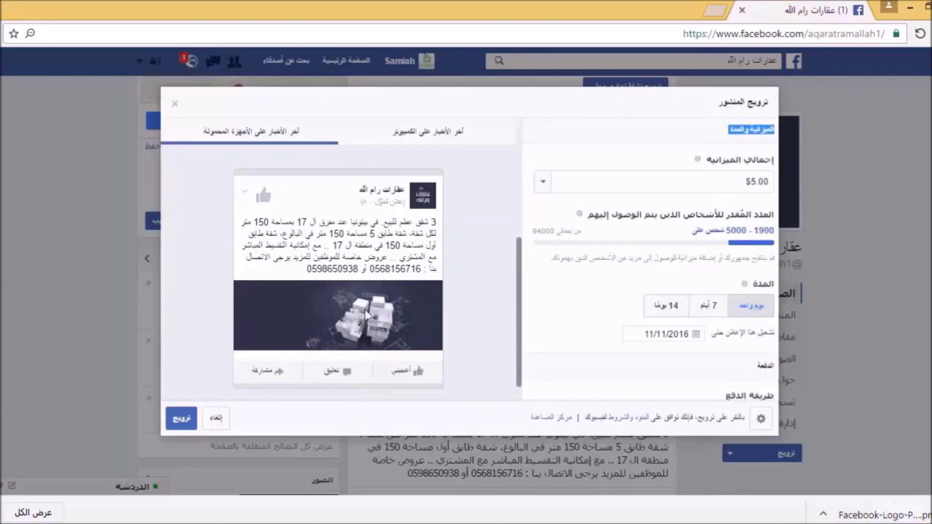
- Submit the boost for the apartment post with the building image and close its summary
left_click(182, 419)
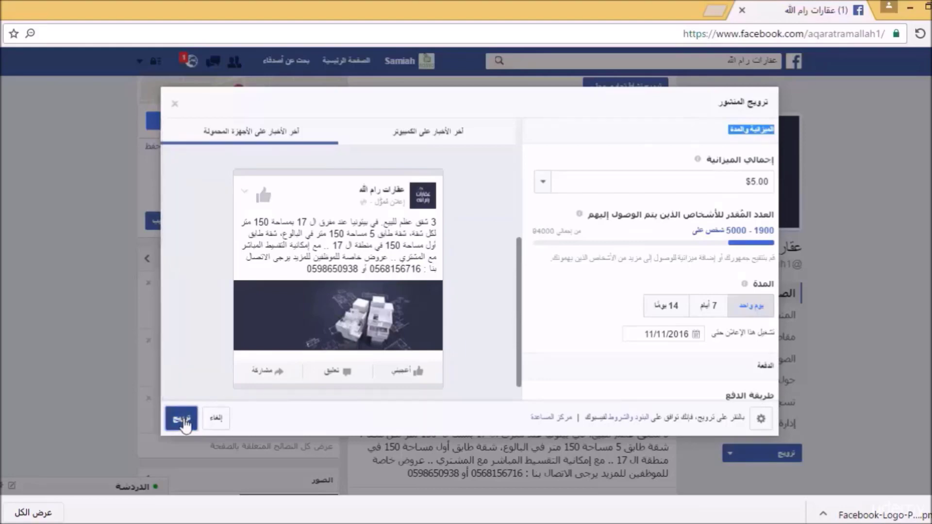
left_click(182, 420)
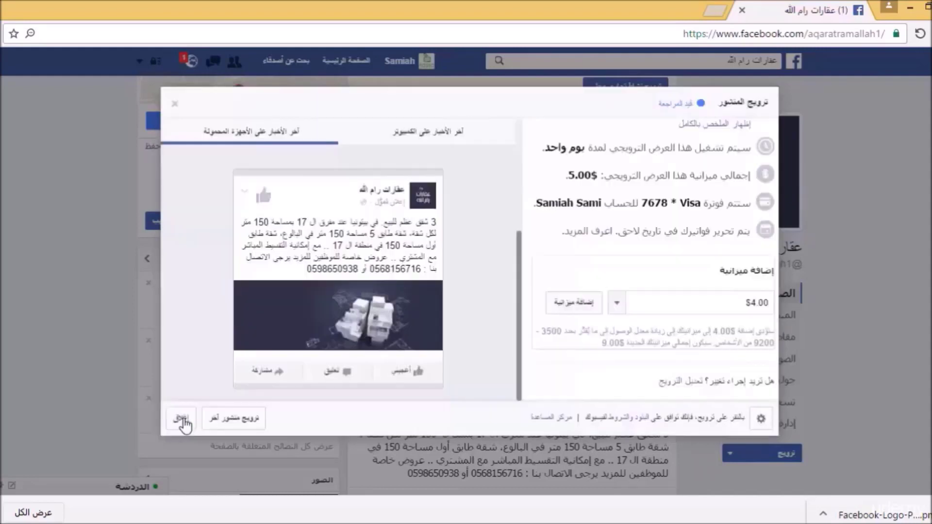
left_click(184, 419)
left_click(184, 421)
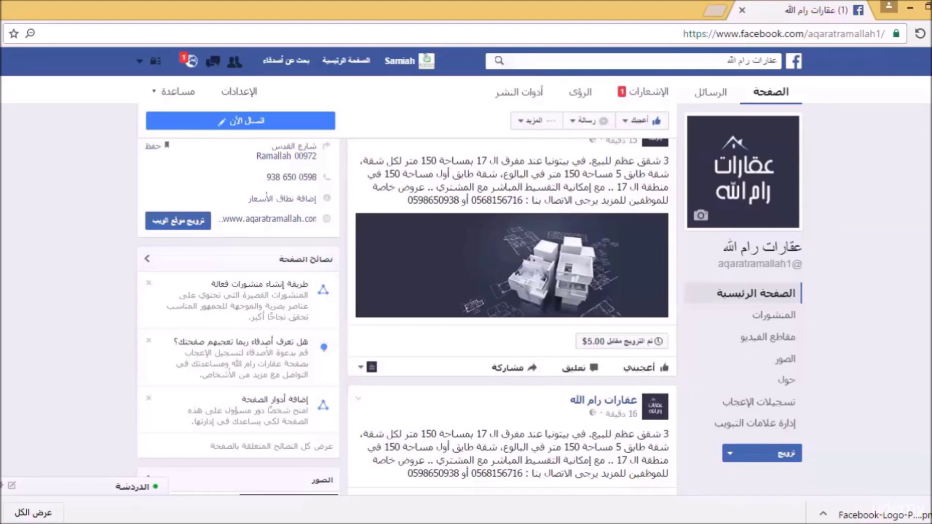
- Look over the two boosted apartment posts, then reload the page to refresh their boost status
scroll(406, 317, "down", 1)
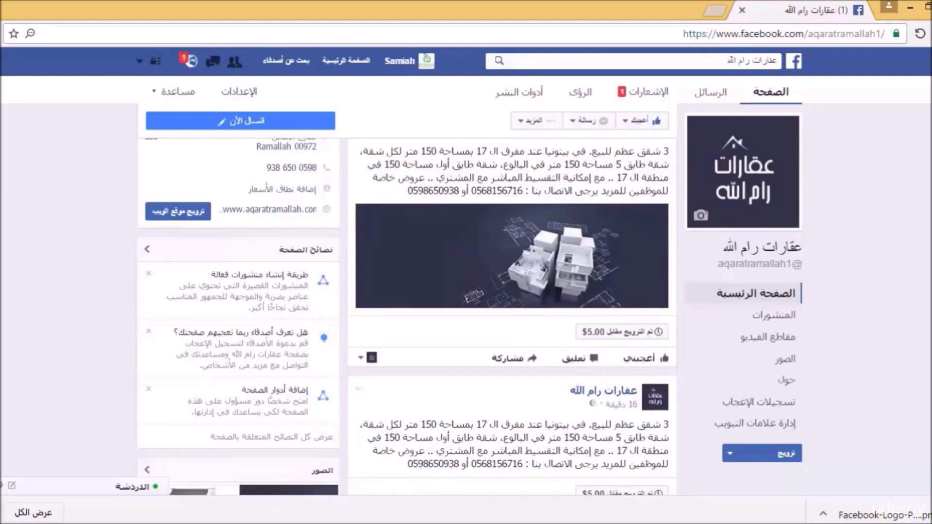
scroll(512, 316, "down", 3)
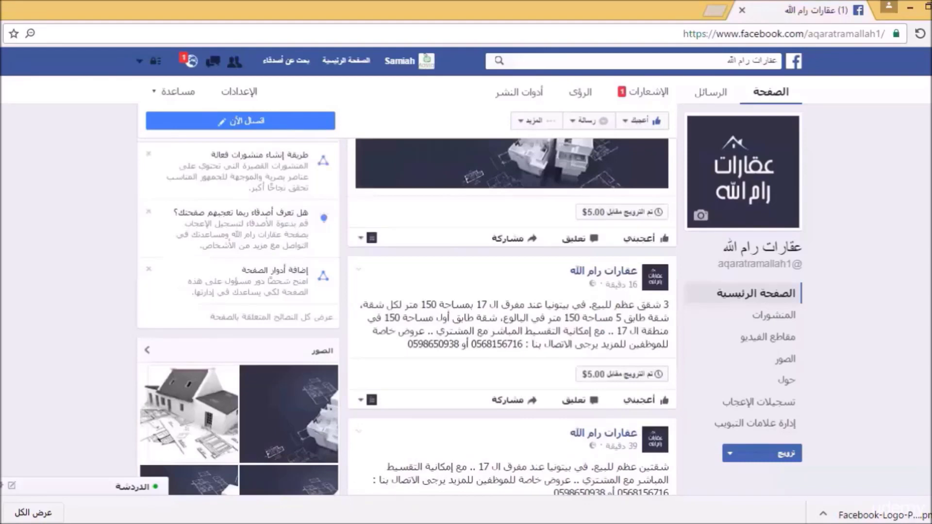
left_click(920, 34)
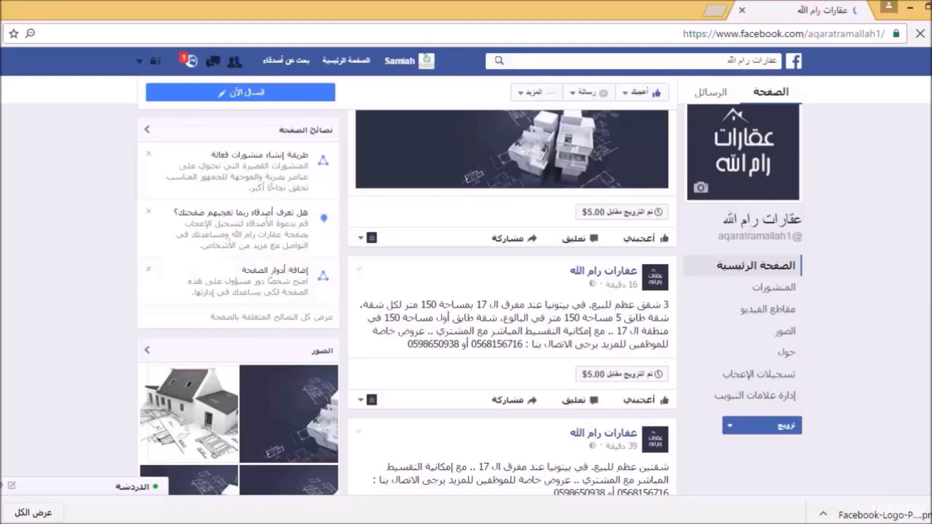
key("F5")
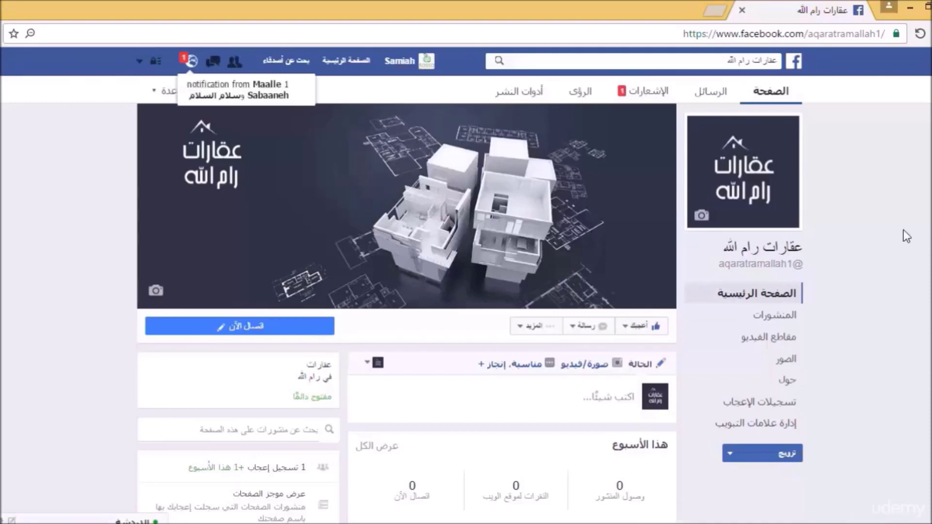
- Examine the remaining budget shown under each of the two boosted apartment posts
scroll(48, 291, "down", 7)
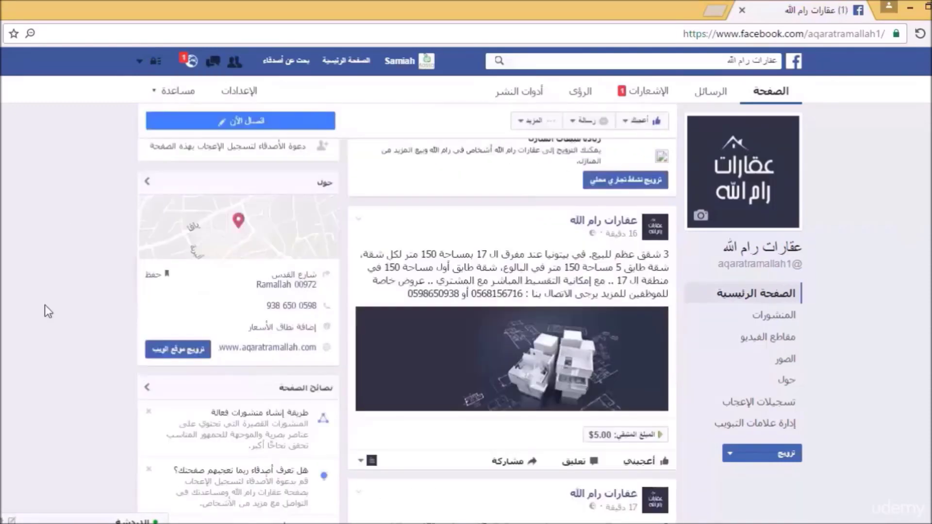
scroll(45, 311, "down", 1)
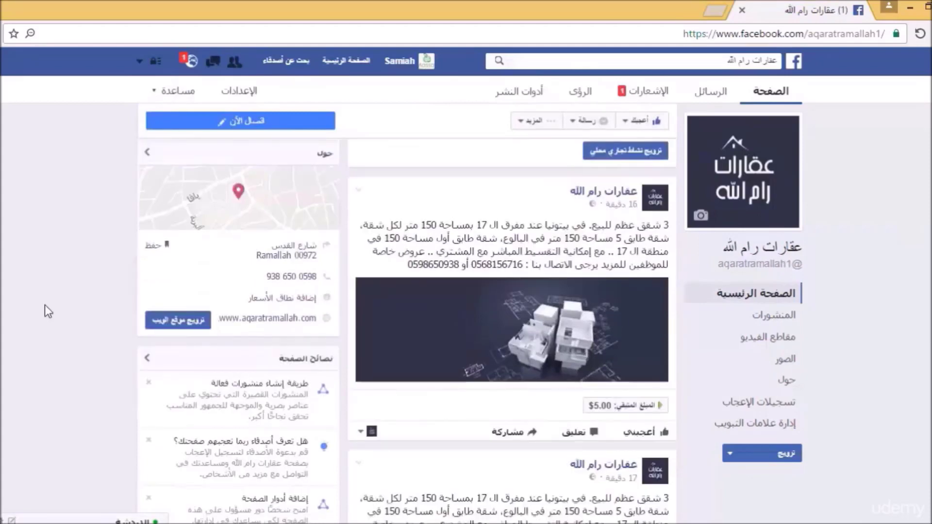
scroll(632, 417, "down", 2)
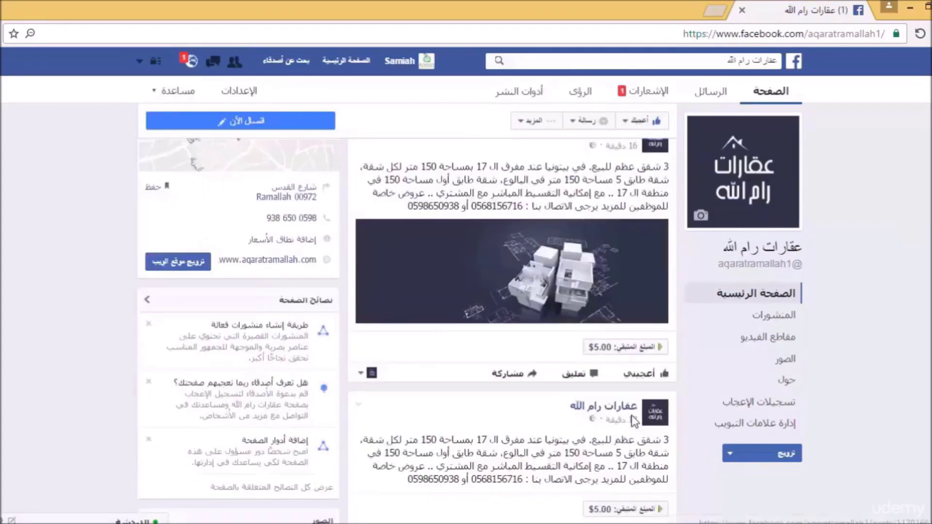
scroll(636, 350, "down", 1)
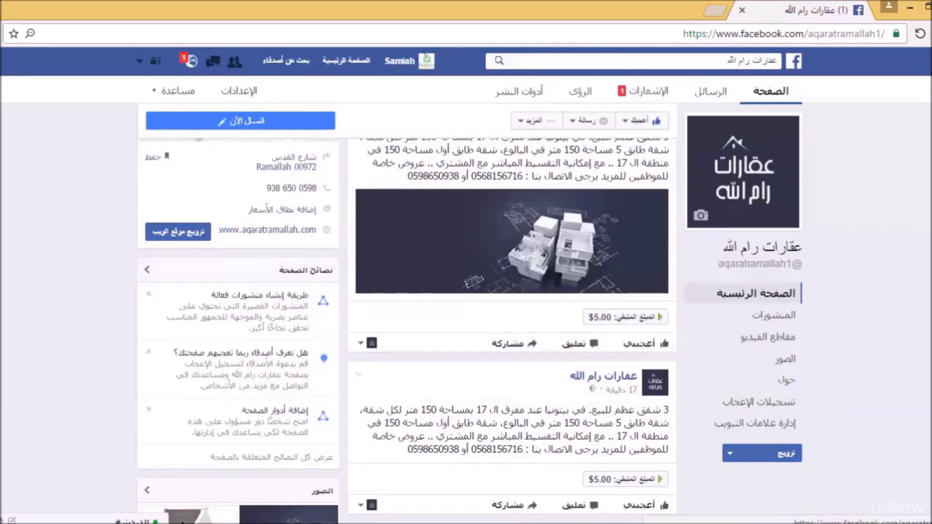
scroll(598, 411, "down", 1)
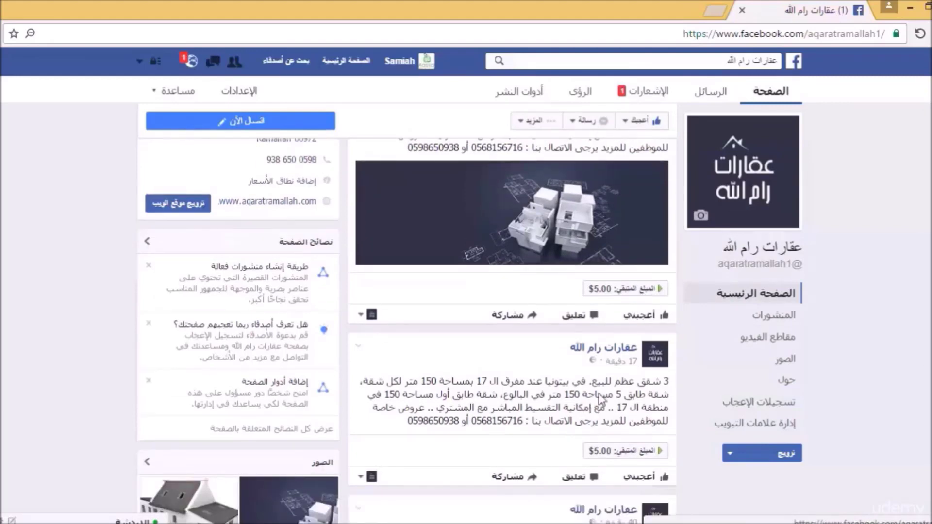
scroll(723, 371, "down", 2)
scroll(899, 318, "down", 2)
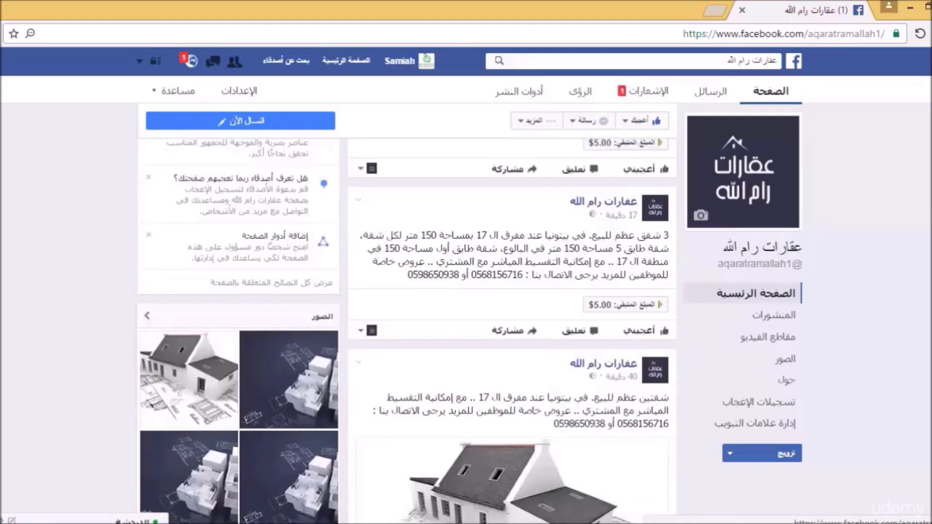
scroll(407, 330, "up", 6)
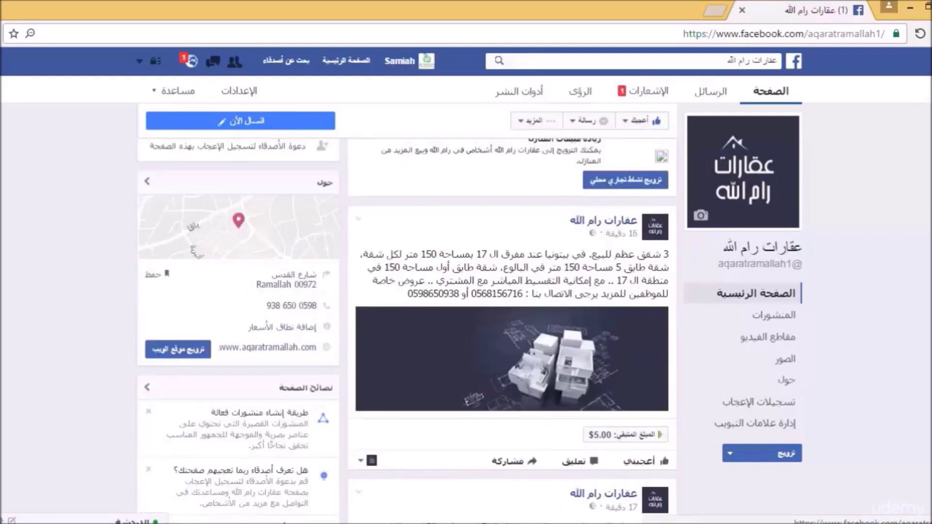
- Check the account's recent notifications and close the list
scroll(406, 313, "up", 6)
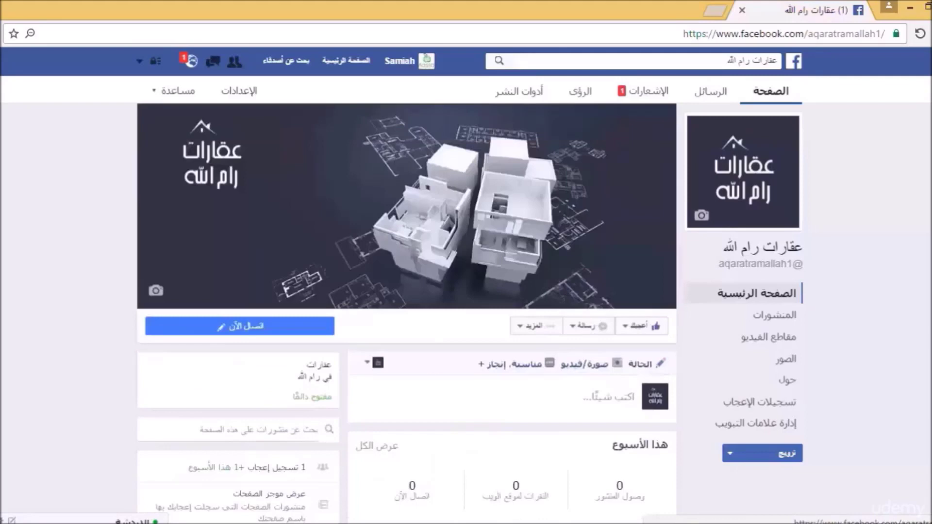
left_click(192, 67)
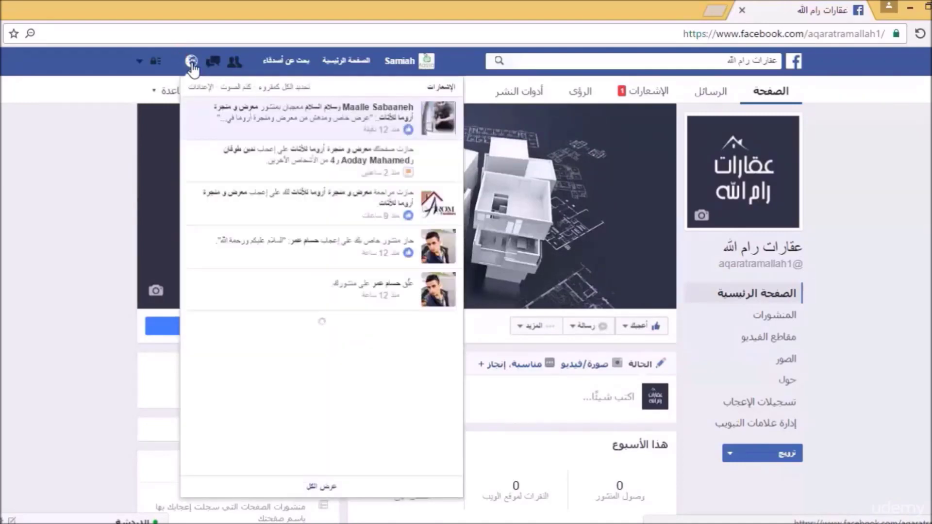
left_click(71, 230)
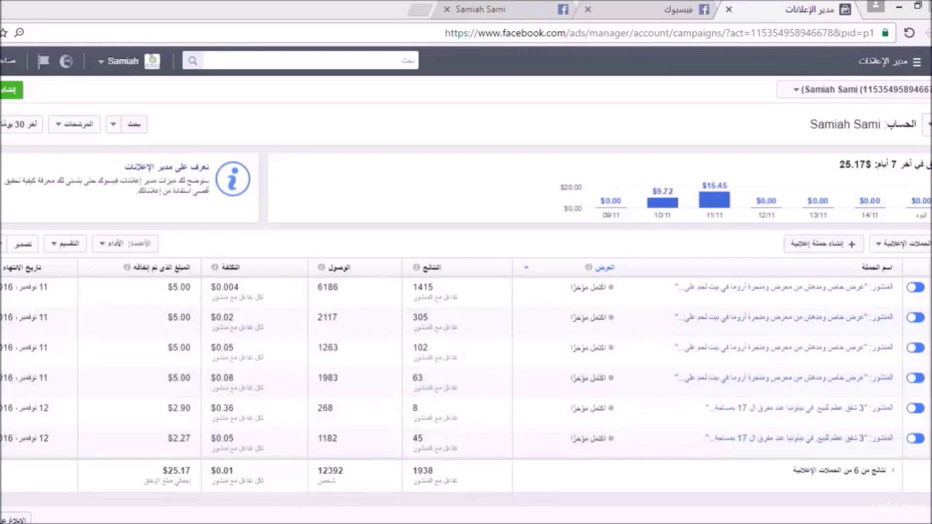
- Review the results, reach, cost, amount spent and end date of each campaign in Ads Manager
scroll(14, 339, "down", 1)
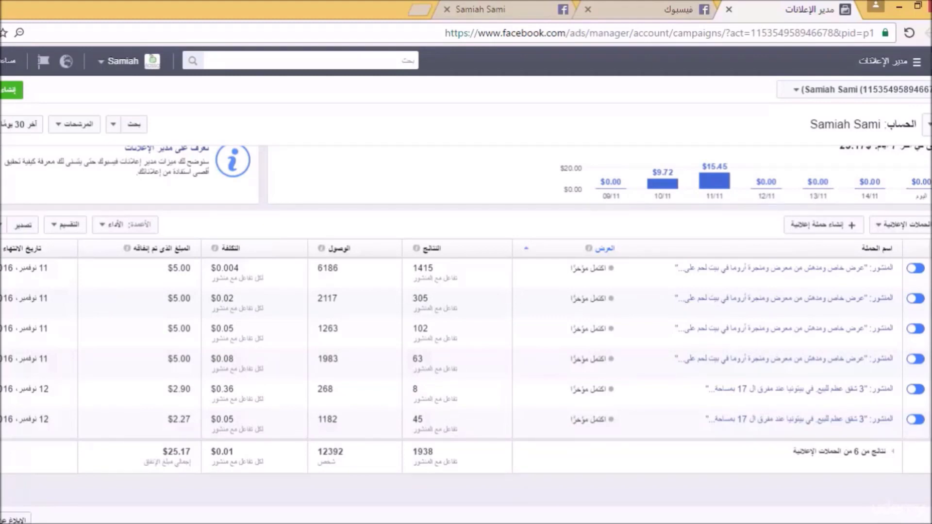
scroll(12, 376, "up", 1)
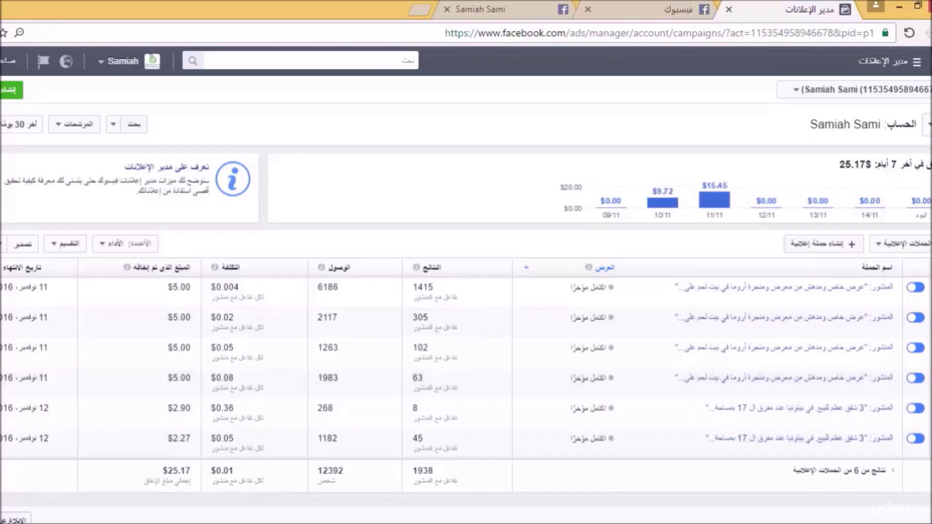
scroll(466, 318, "down", 1)
scroll(466, 318, "up", 1)
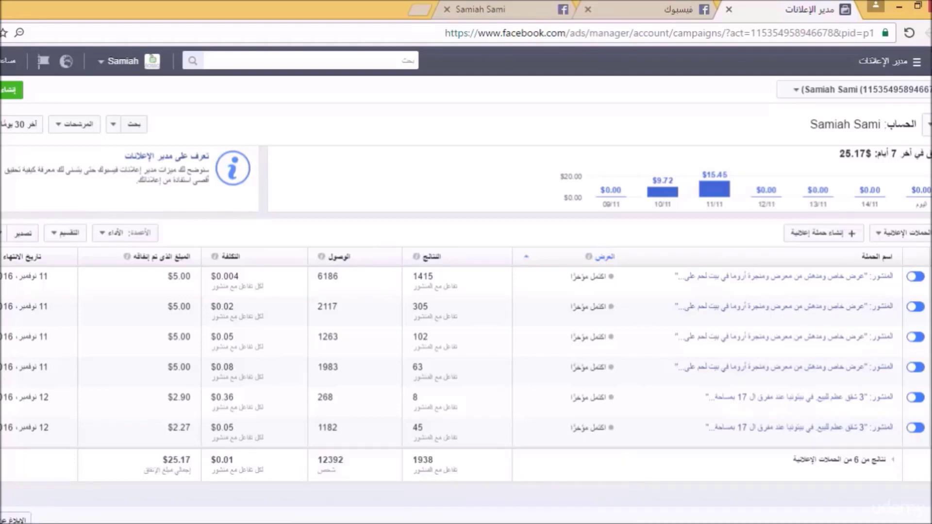
scroll(466, 313, "down", 1)
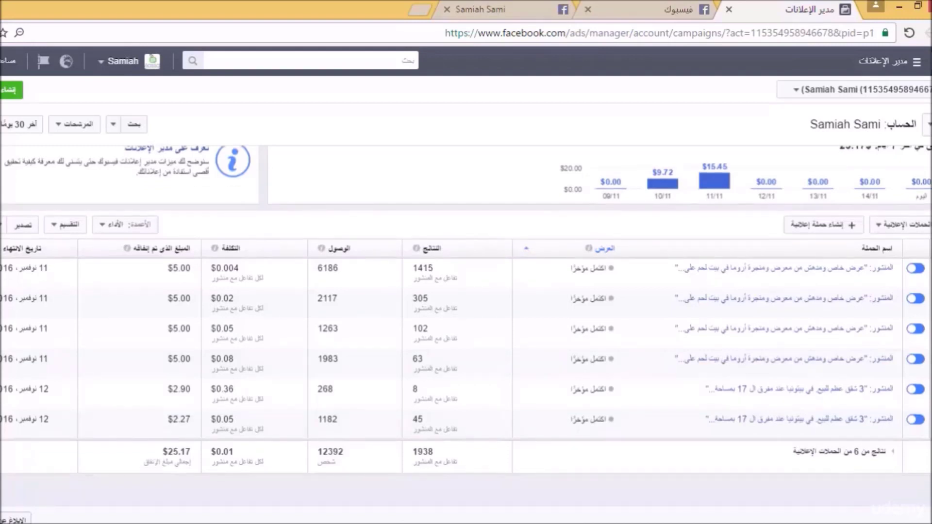
scroll(466, 319, "up", 1)
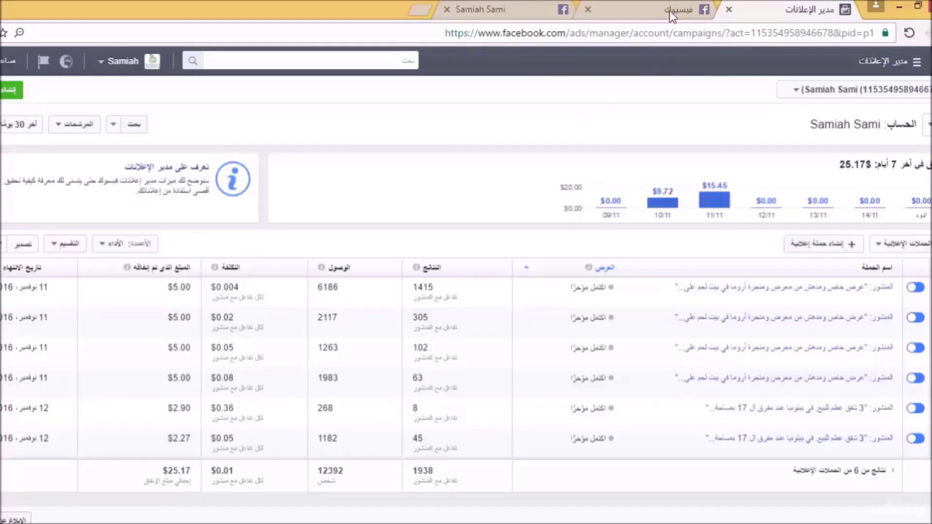
- Switch to the Facebook home page and show the ads summary for the page "عقارات رام الله"
left_click(669, 11)
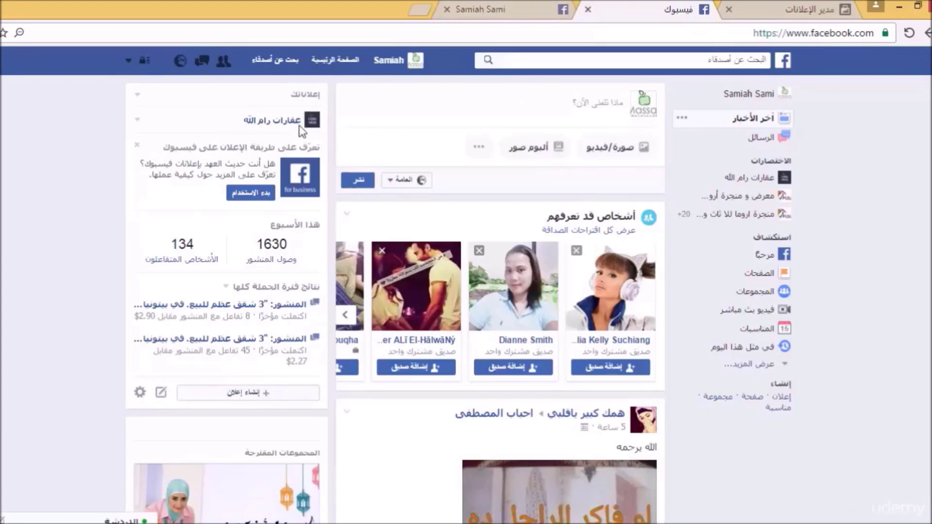
left_click(138, 120)
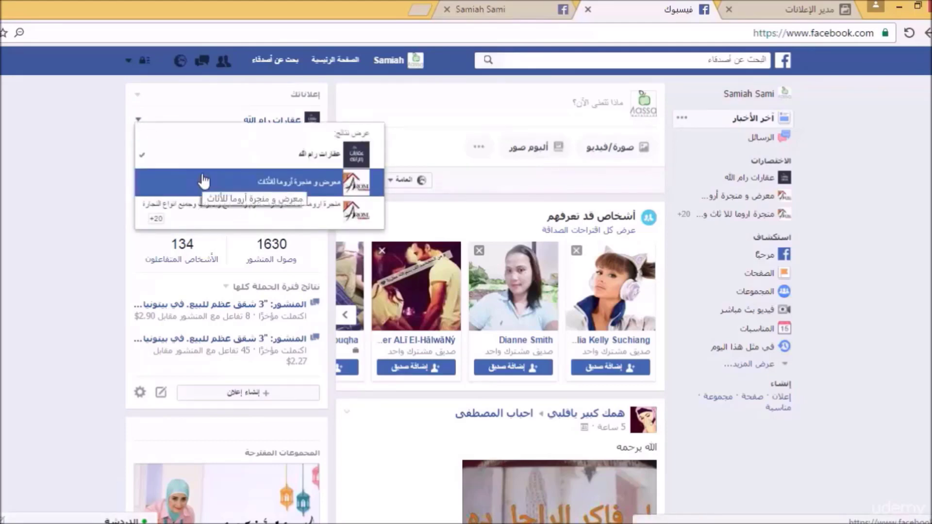
left_click(289, 164)
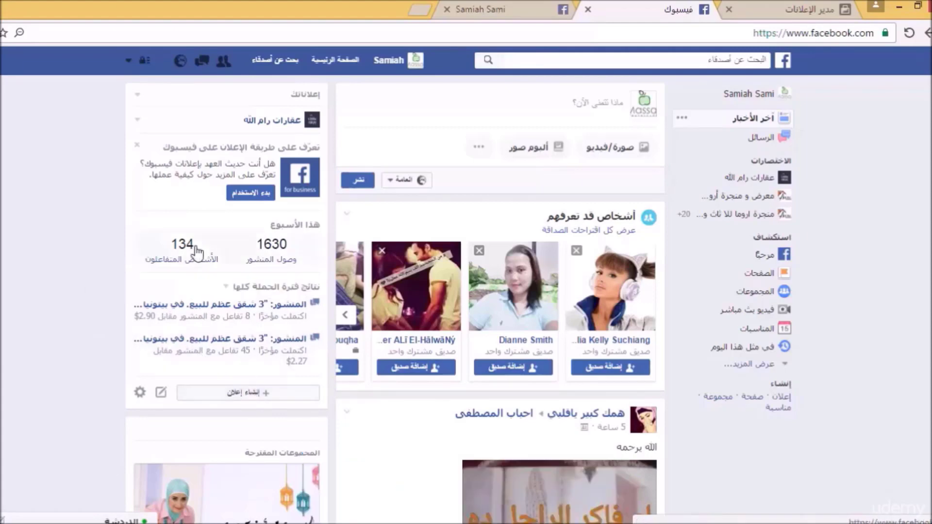
- Switch the ads summary to the page "معرض و منجرة أروما للأثاث" and examine its weekly reach and engagement
left_click(139, 121)
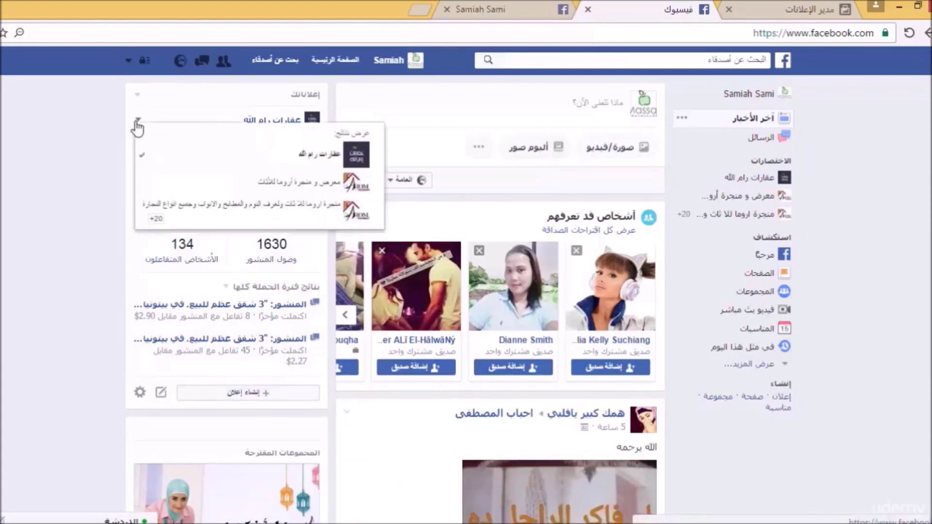
left_click(200, 181)
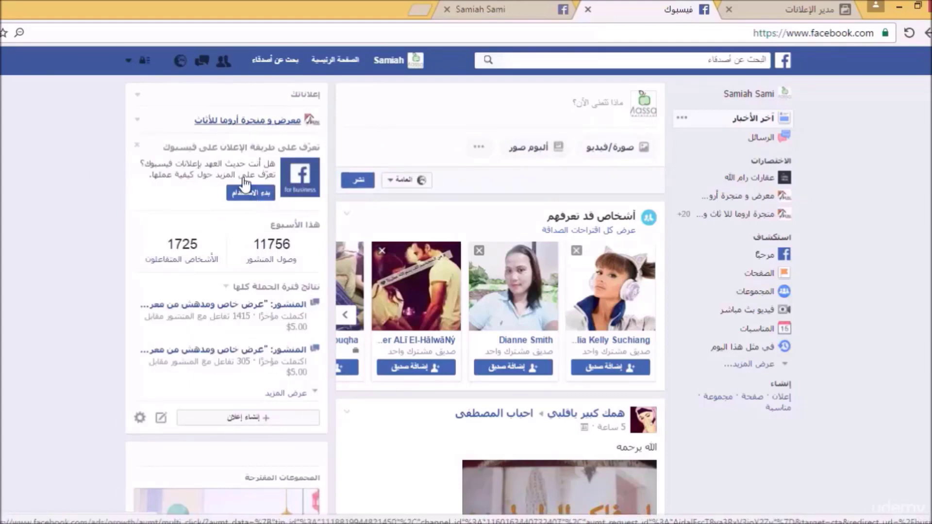
left_click(263, 197)
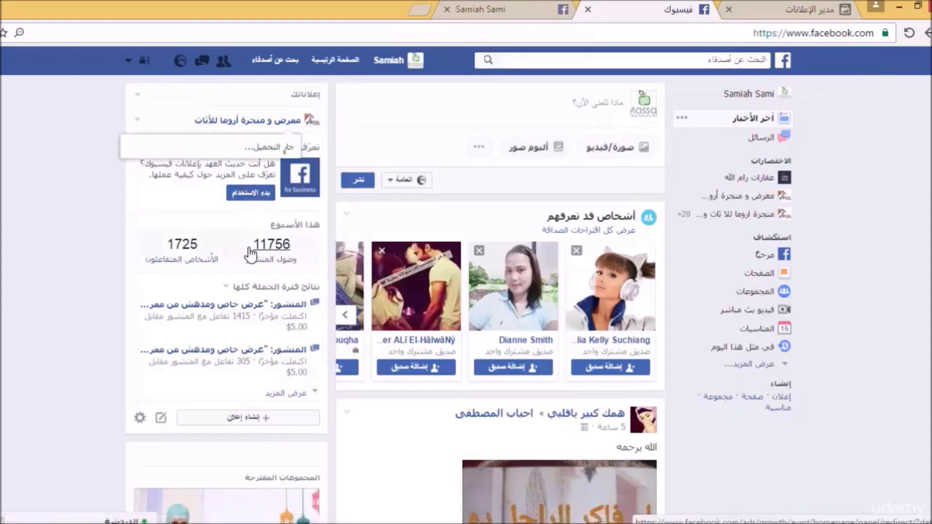